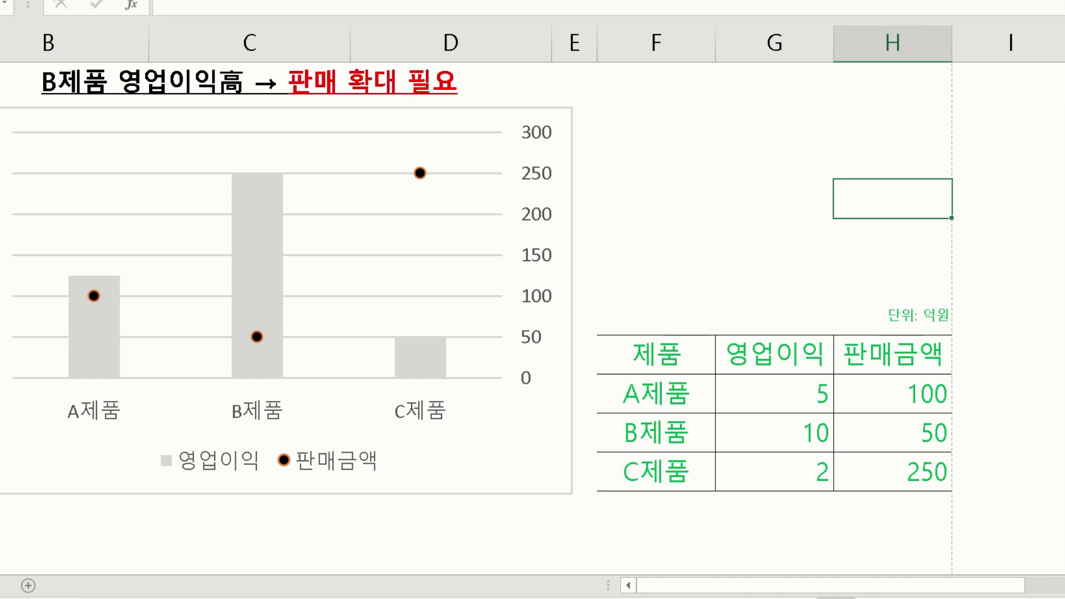
click(889, 135)
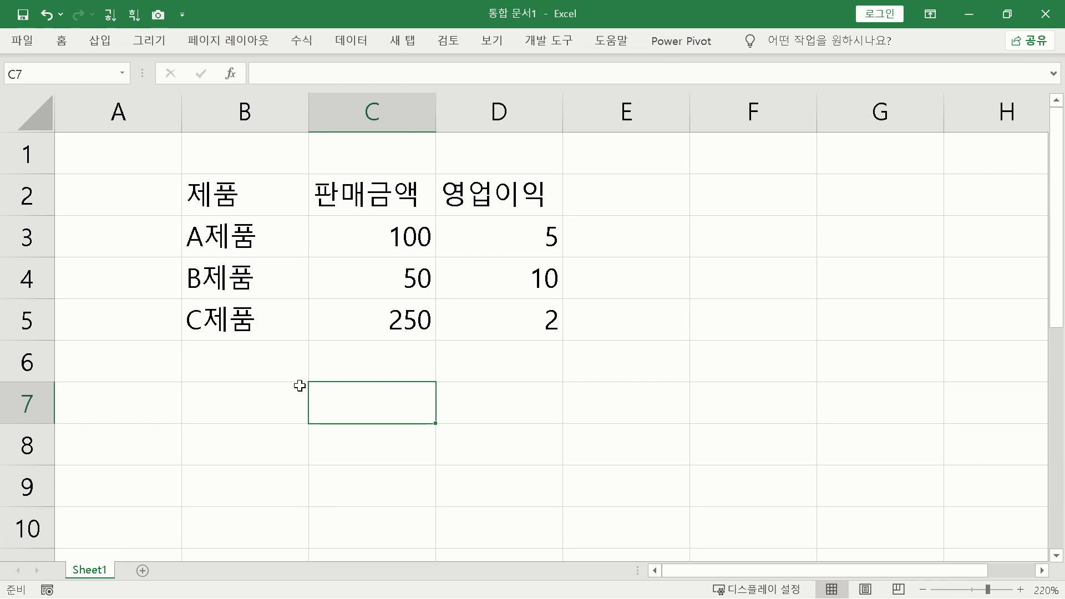
click(232, 400)
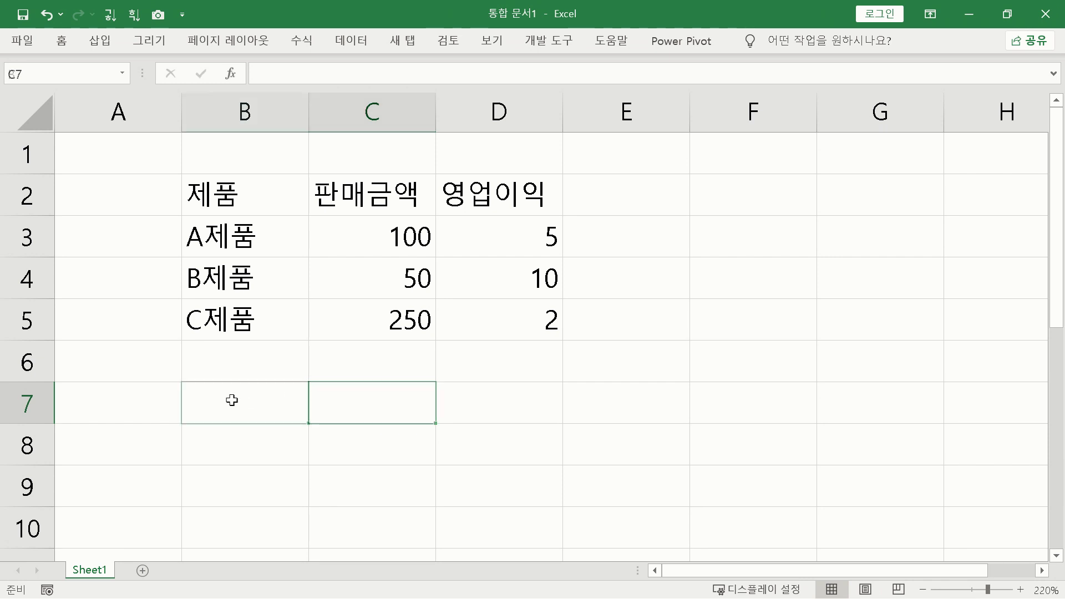
click(280, 200)
click(252, 241)
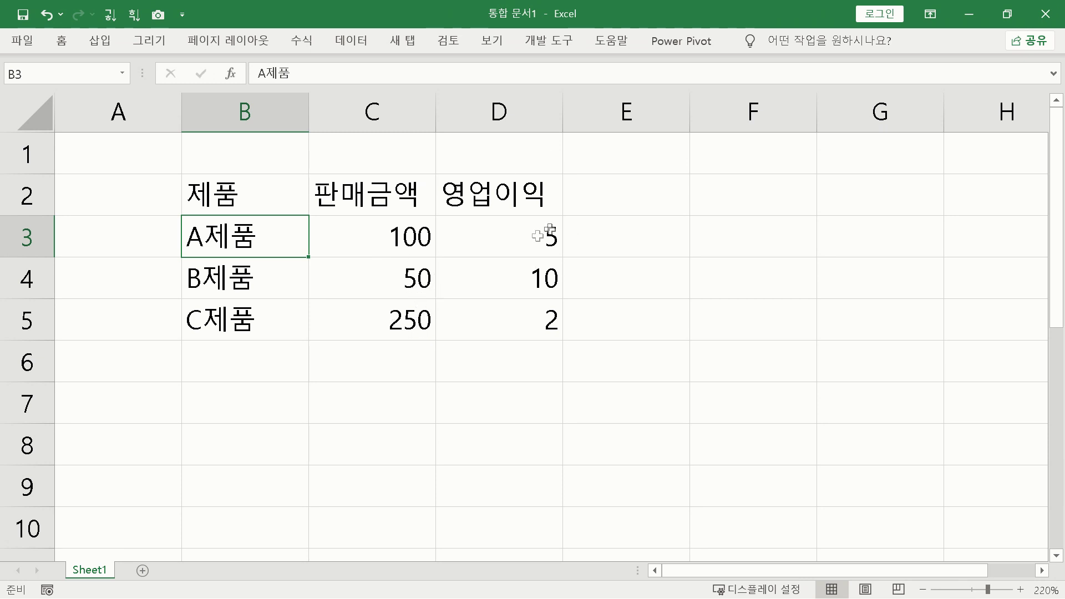
click(540, 358)
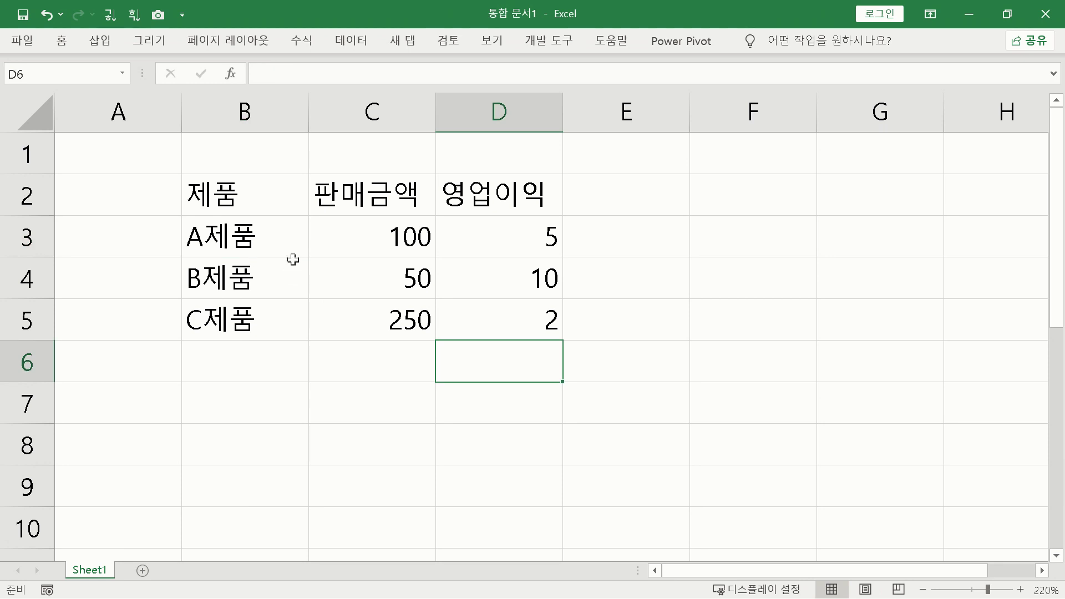
click(262, 201)
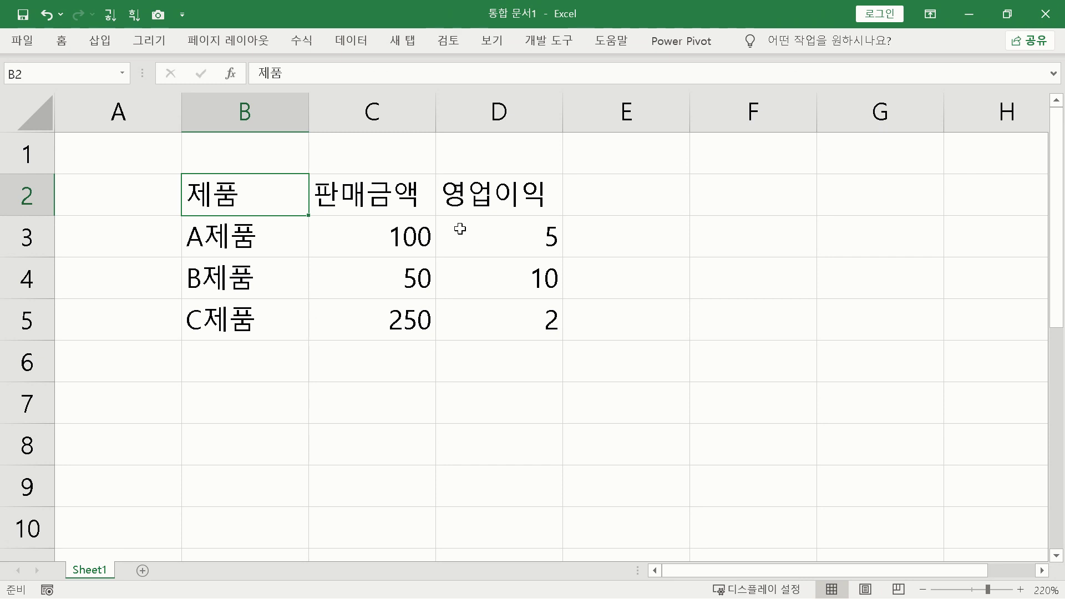
Swap the 판매금액 and 영업이익 columns so 영업이익 occupies C2:C5 and 판매금액 occupies D2:D5
drag(408, 194, 405, 299)
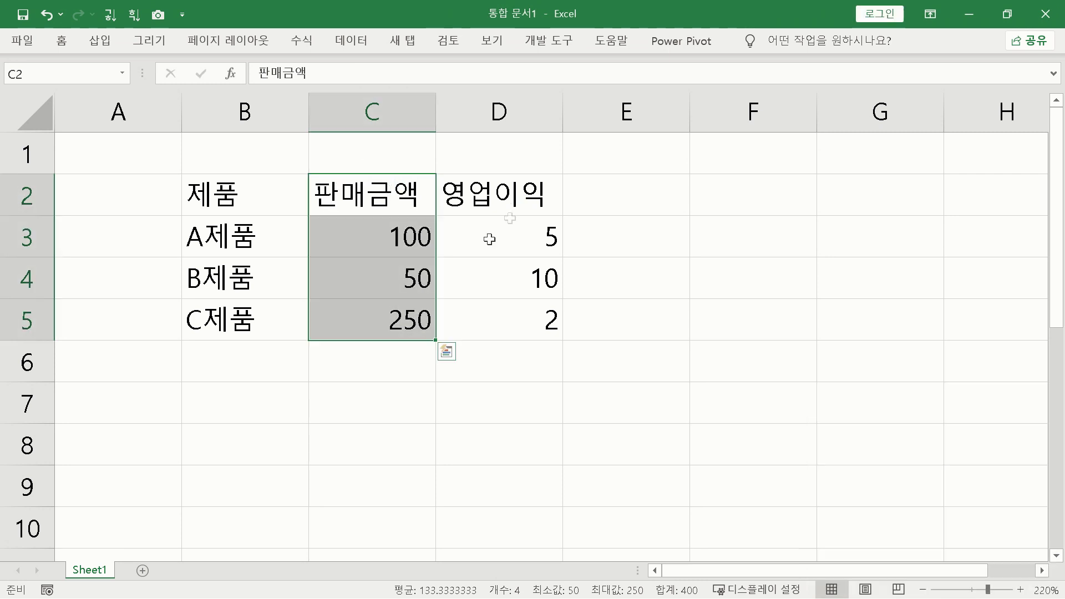
drag(516, 204, 517, 316)
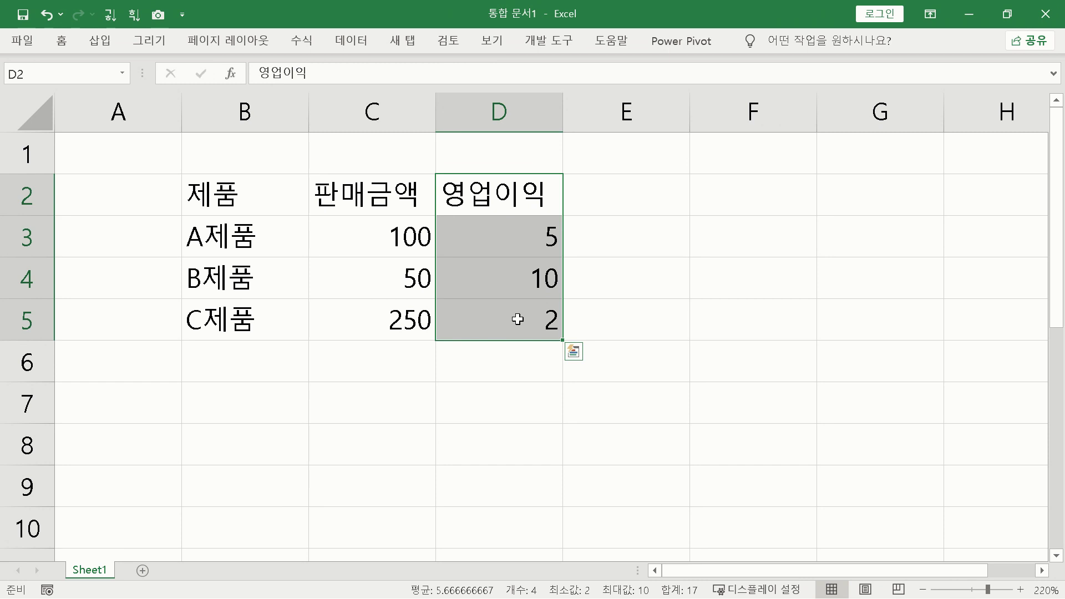
drag(466, 174, 364, 358)
drag(376, 195, 410, 319)
drag(438, 286, 444, 291)
drag(427, 373, 400, 485)
drag(413, 342, 402, 206)
click(333, 390)
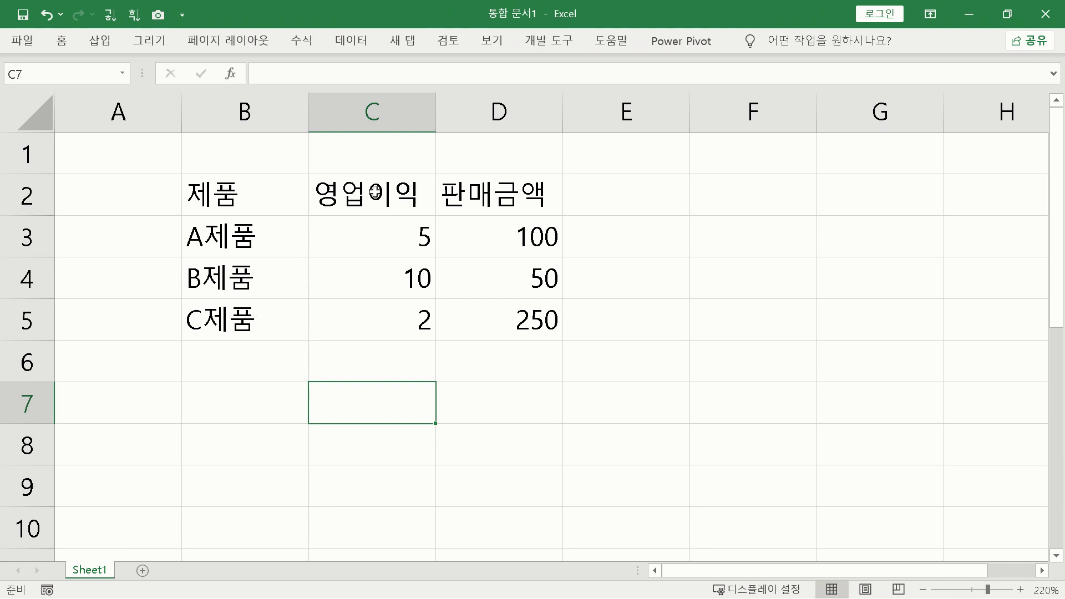
drag(241, 208, 517, 327)
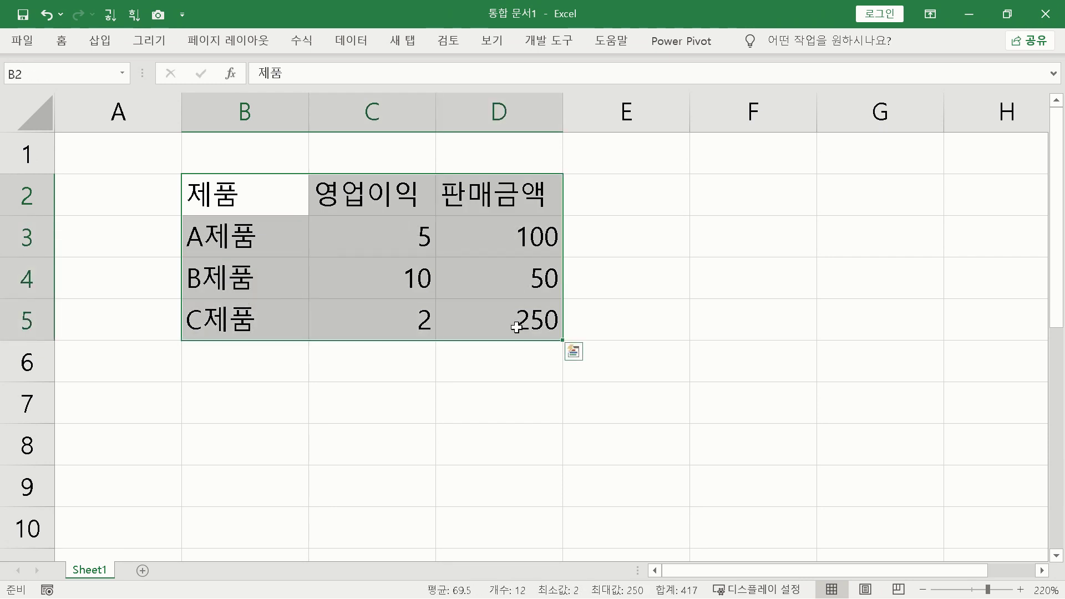
double_click(65, 46)
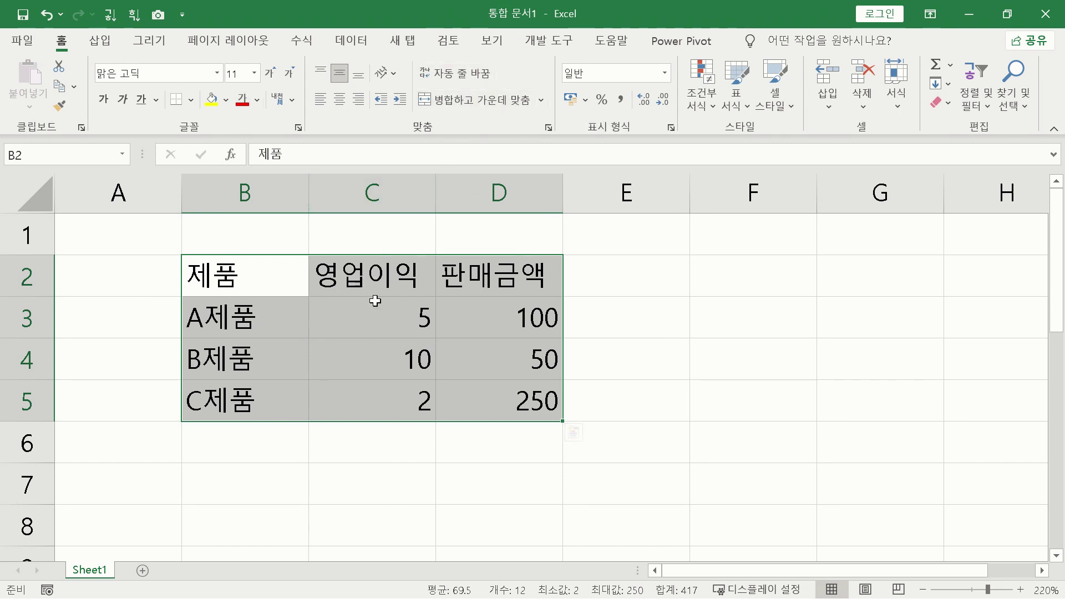
click(191, 103)
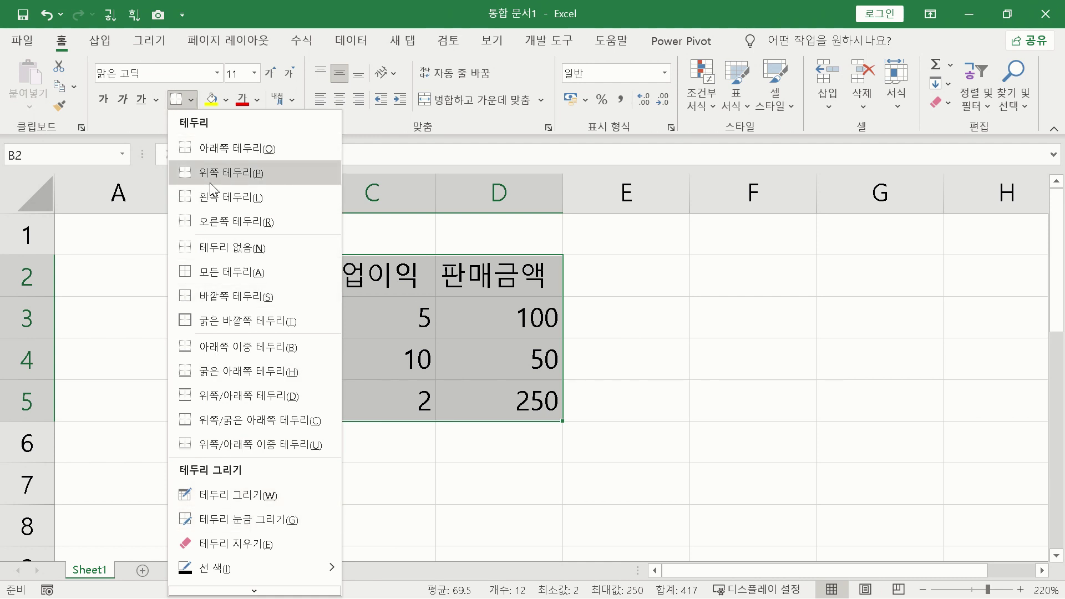
click(453, 364)
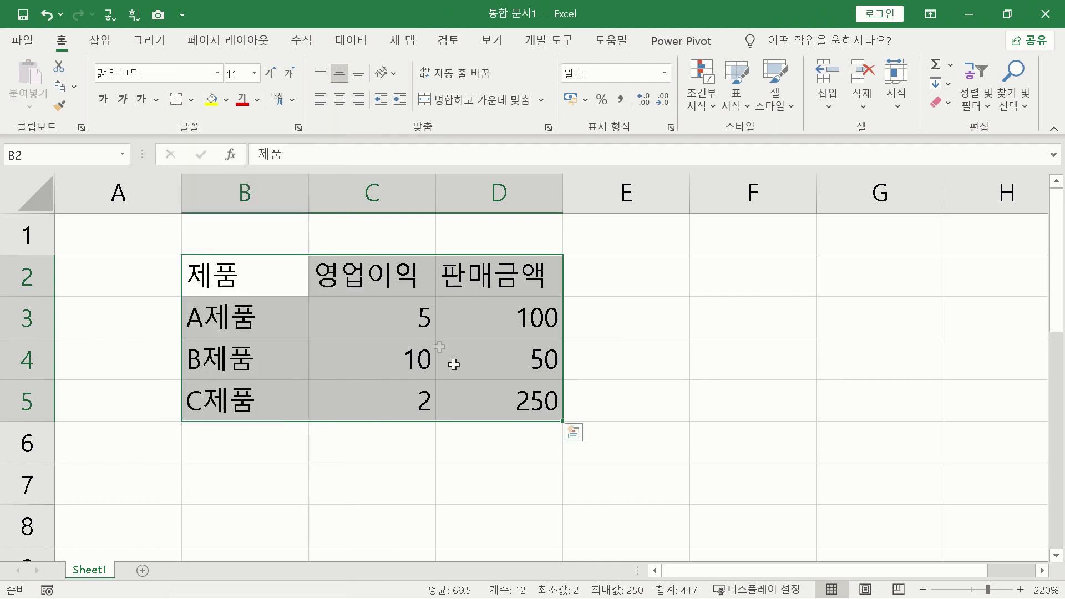
right_click(388, 325)
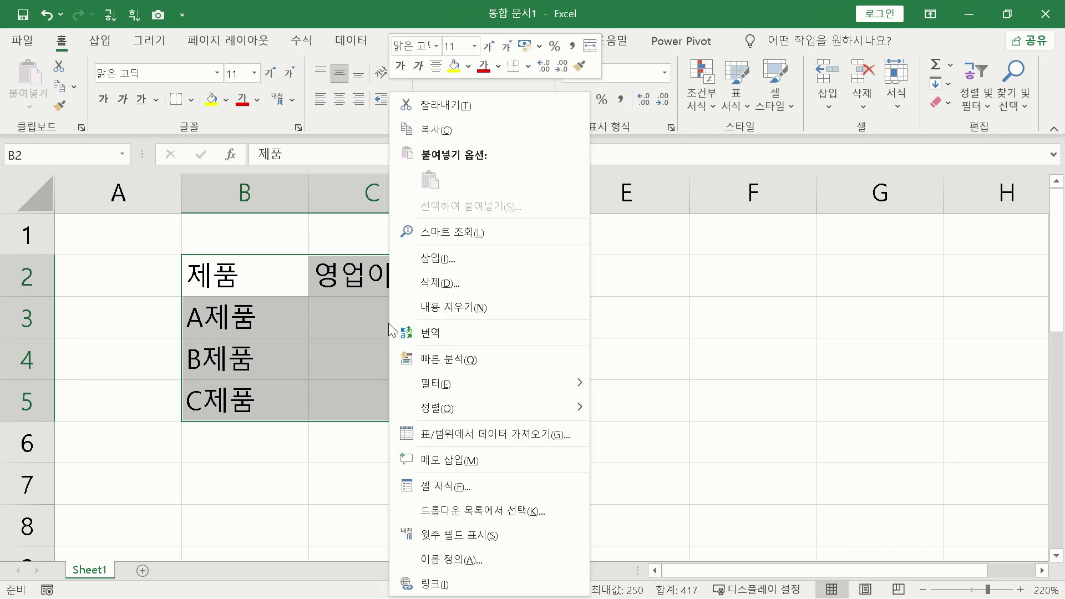
click(500, 486)
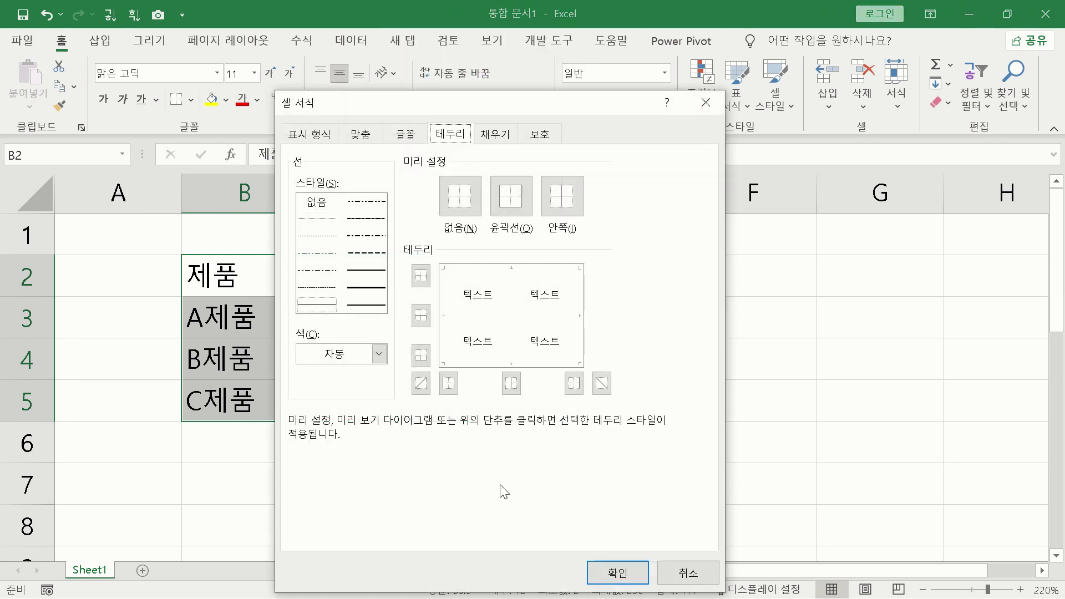
drag(509, 107, 761, 92)
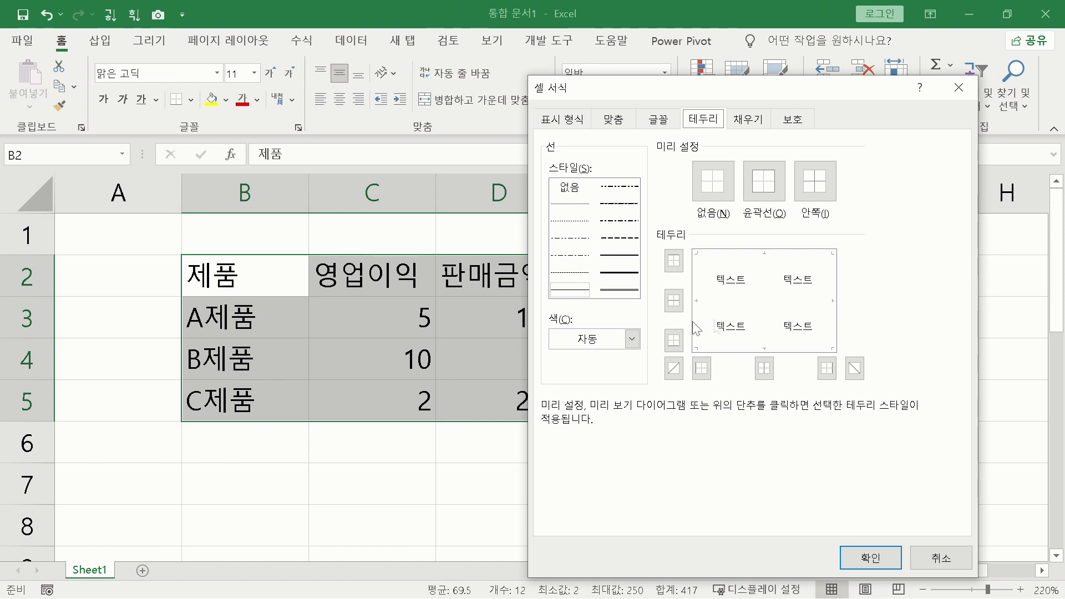
key(Escape)
click(138, 269)
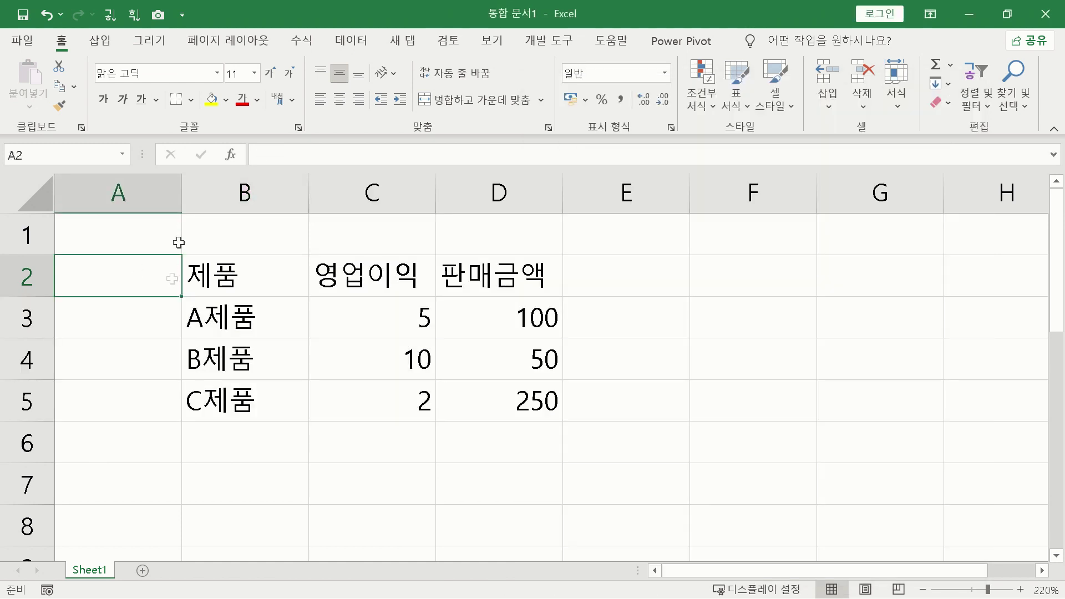
Hide the worksheet gridlines (눈금선)
click(644, 448)
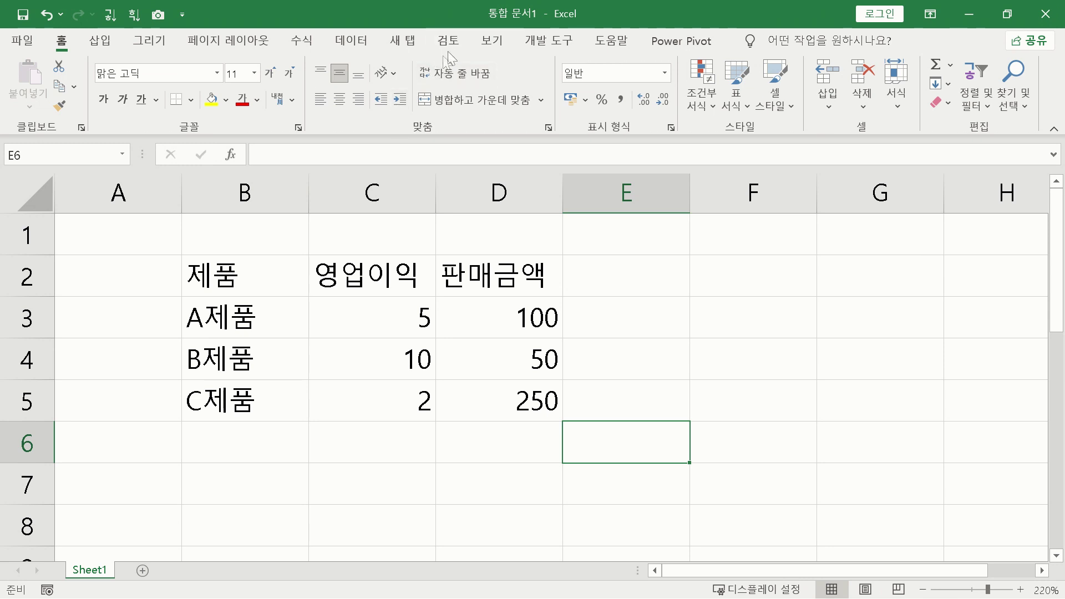
click(492, 43)
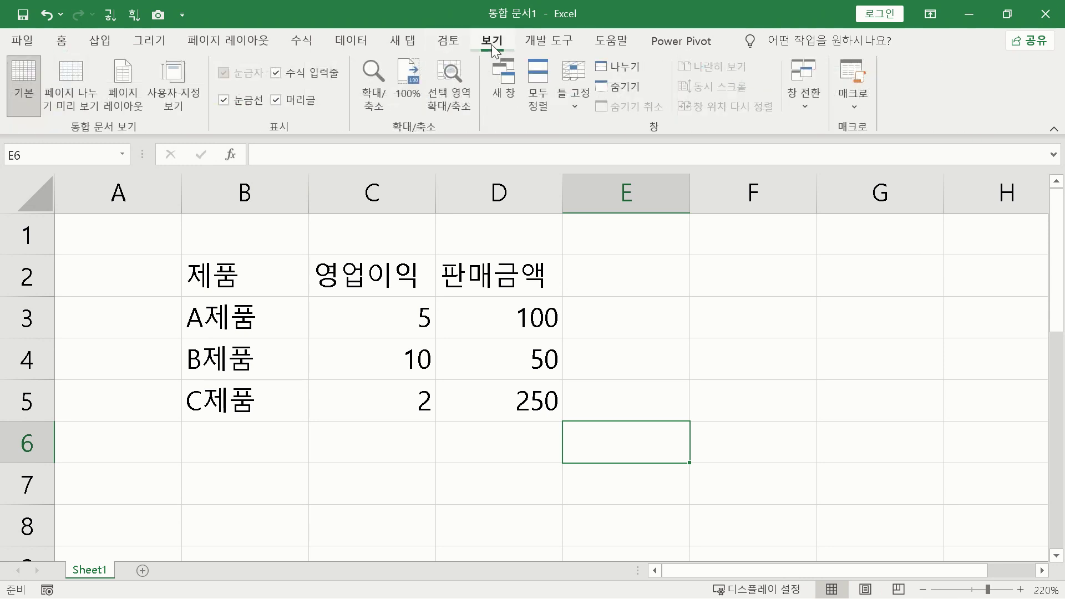
click(258, 100)
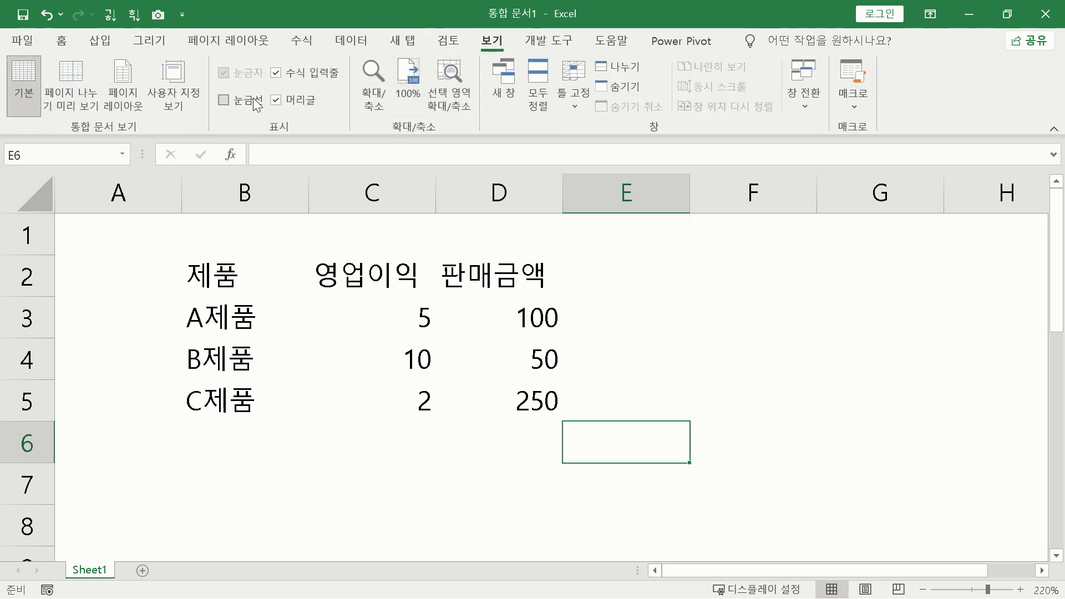
click(665, 266)
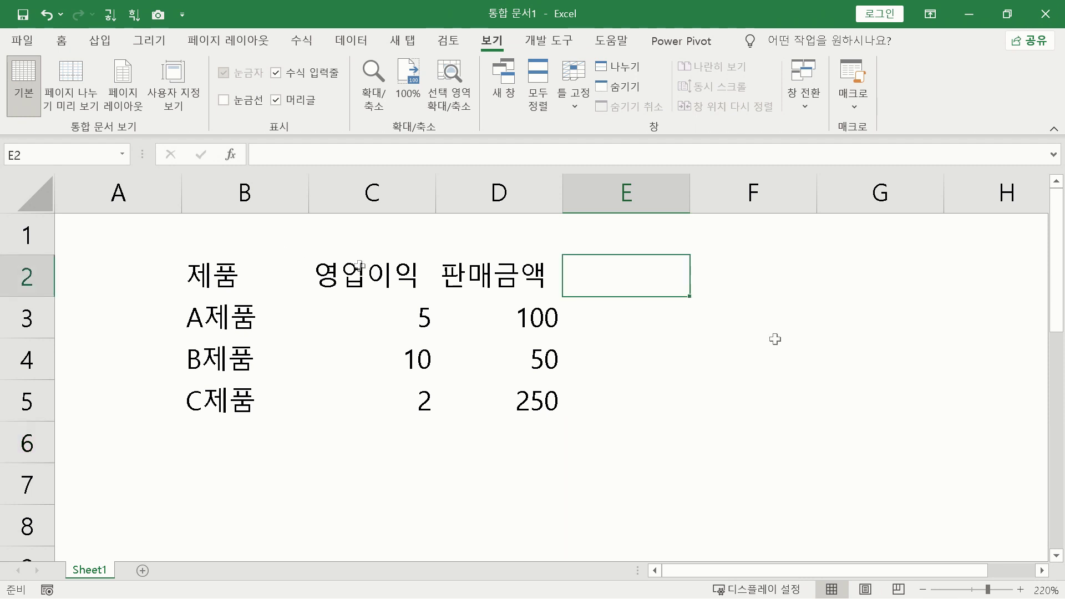
click(825, 358)
Open the cell border settings for the table B2:D5 and move the dialog clear of the data
drag(272, 280, 481, 401)
right_click(494, 332)
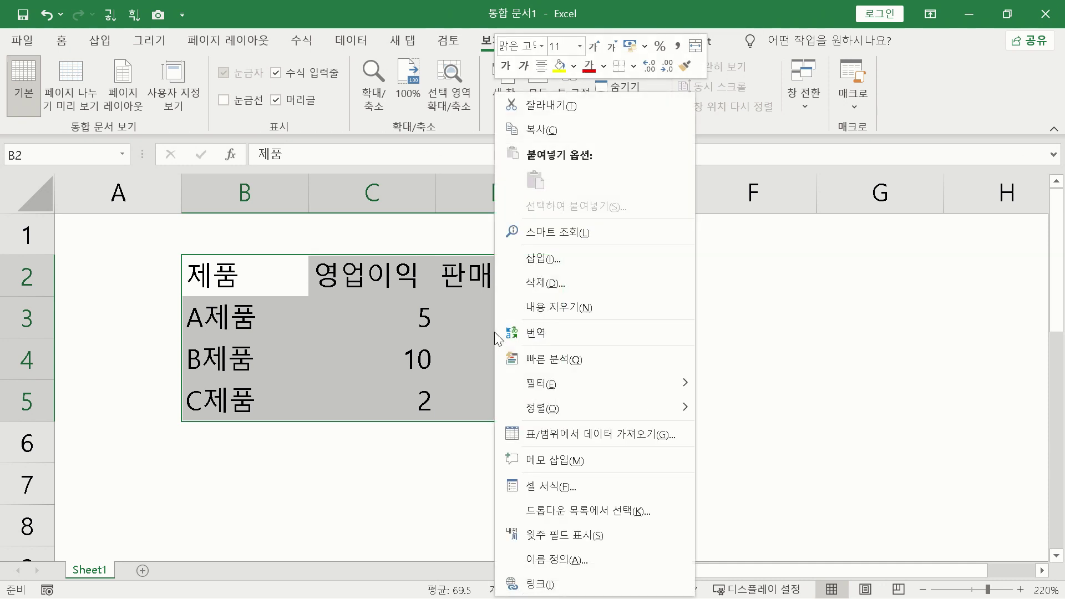
click(574, 488)
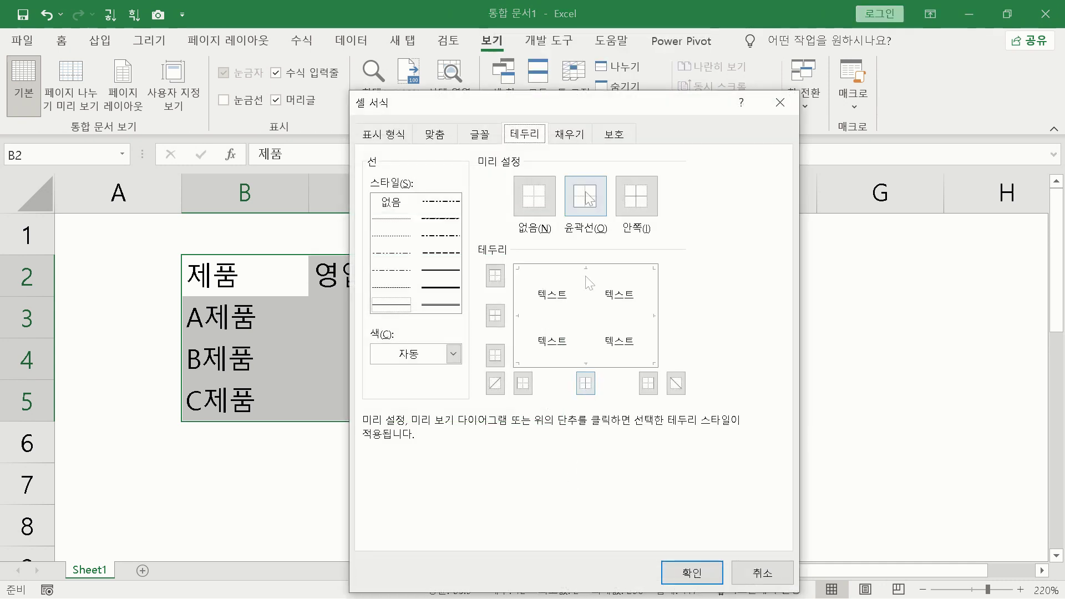
drag(591, 102, 808, 53)
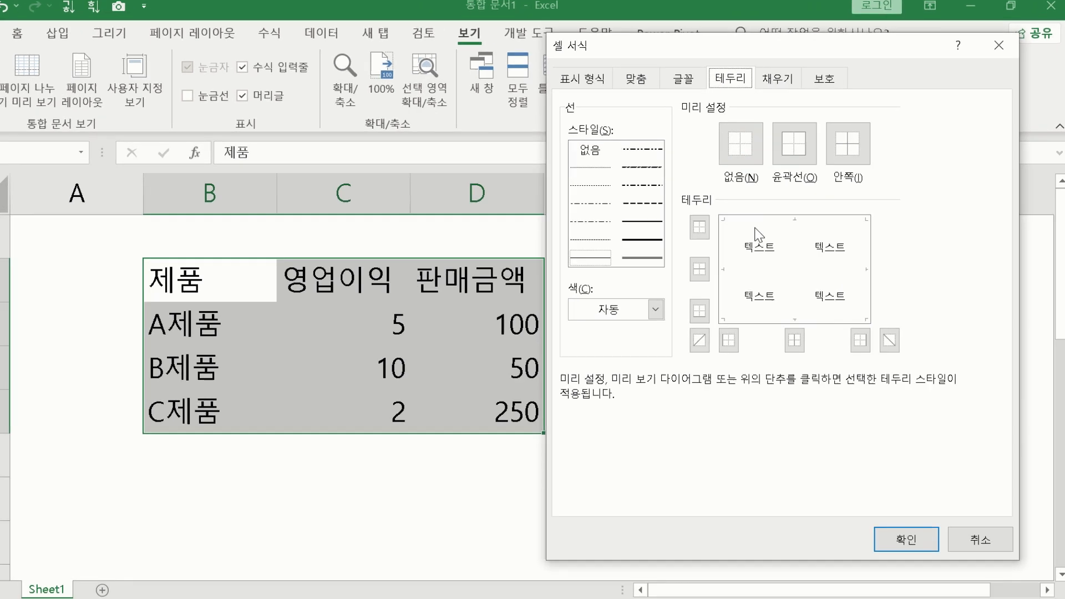
Add thin solid top, inner horizontal and bottom border lines to the table, leaving out diagonal lines
click(764, 225)
click(763, 226)
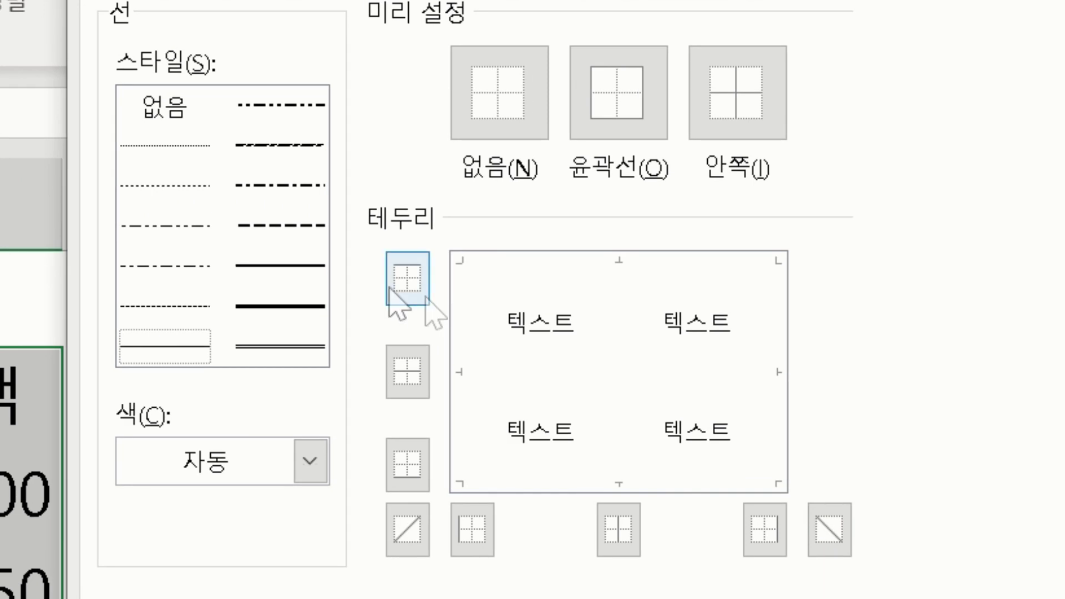
click(492, 267)
click(413, 283)
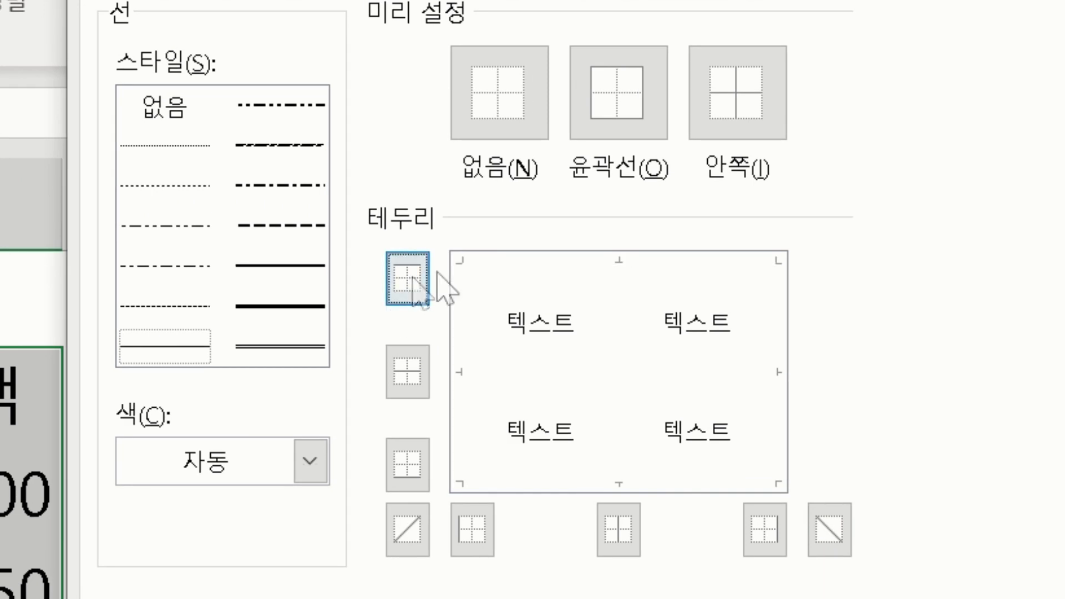
click(571, 270)
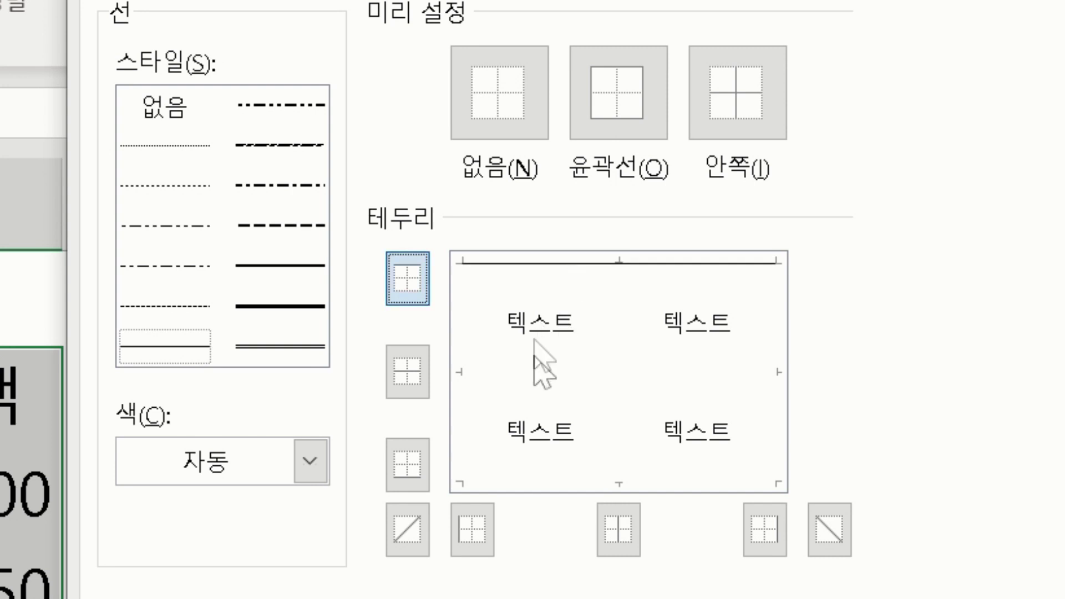
click(533, 372)
click(547, 473)
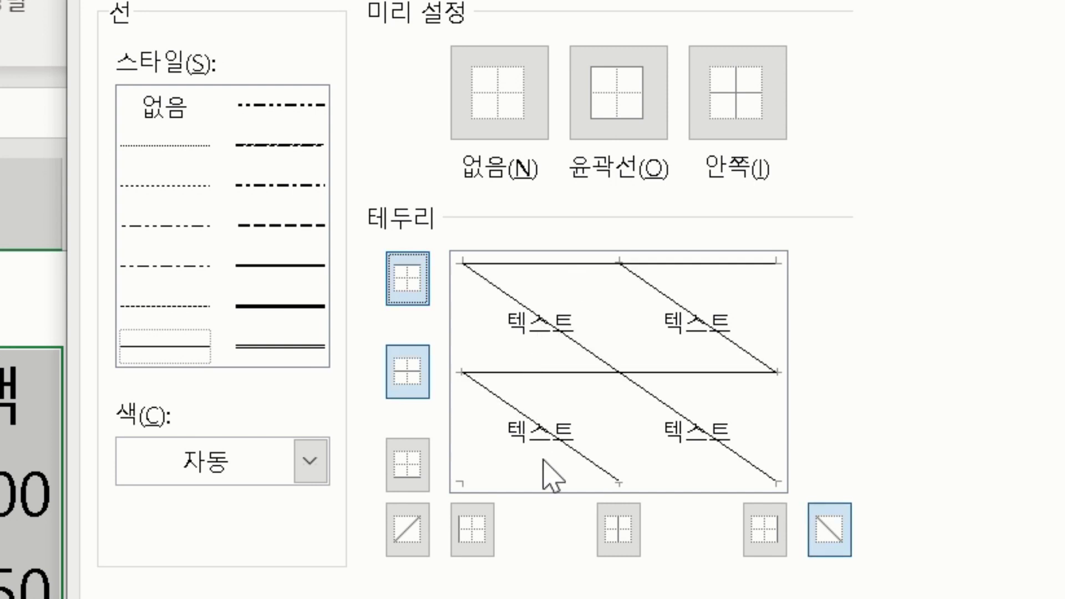
click(546, 472)
click(409, 475)
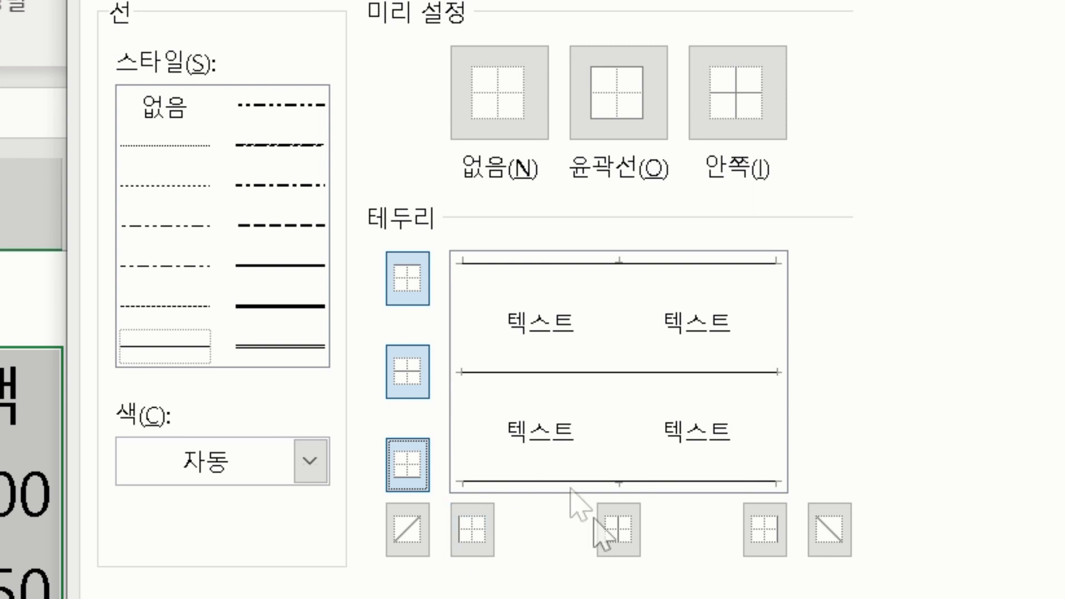
Add inner vertical, left and right border lines to the table
click(617, 538)
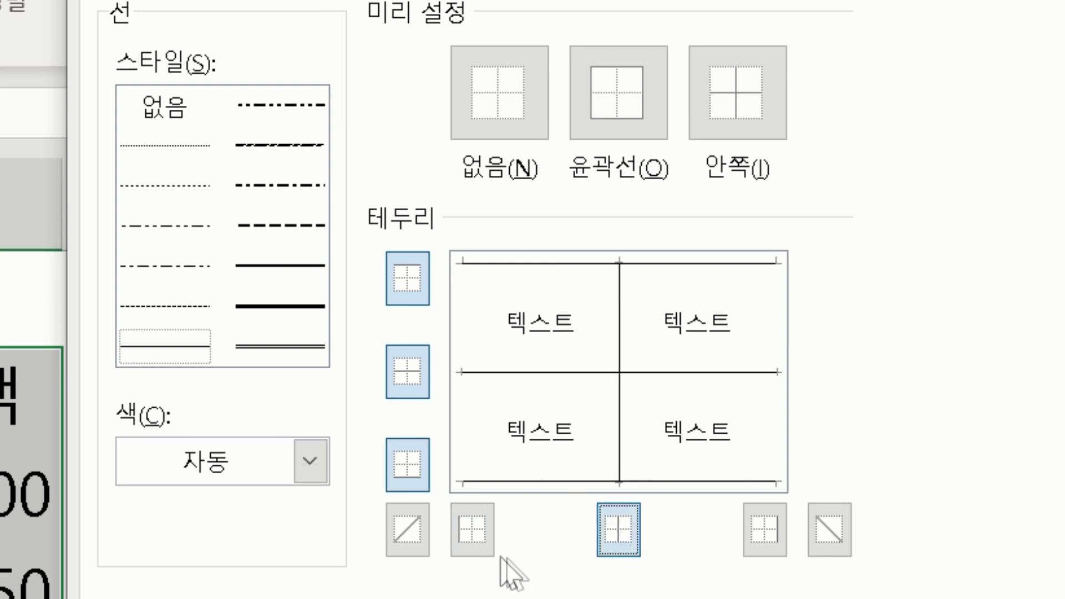
click(460, 539)
click(771, 535)
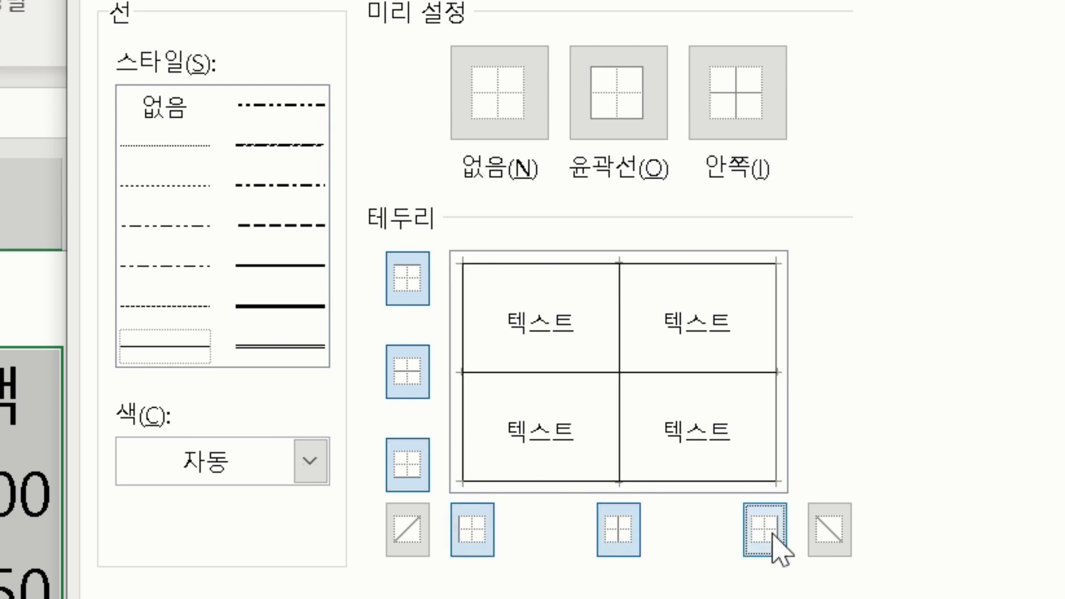
Try diagonal border lines in both directions, then remove the downward diagonal
click(414, 532)
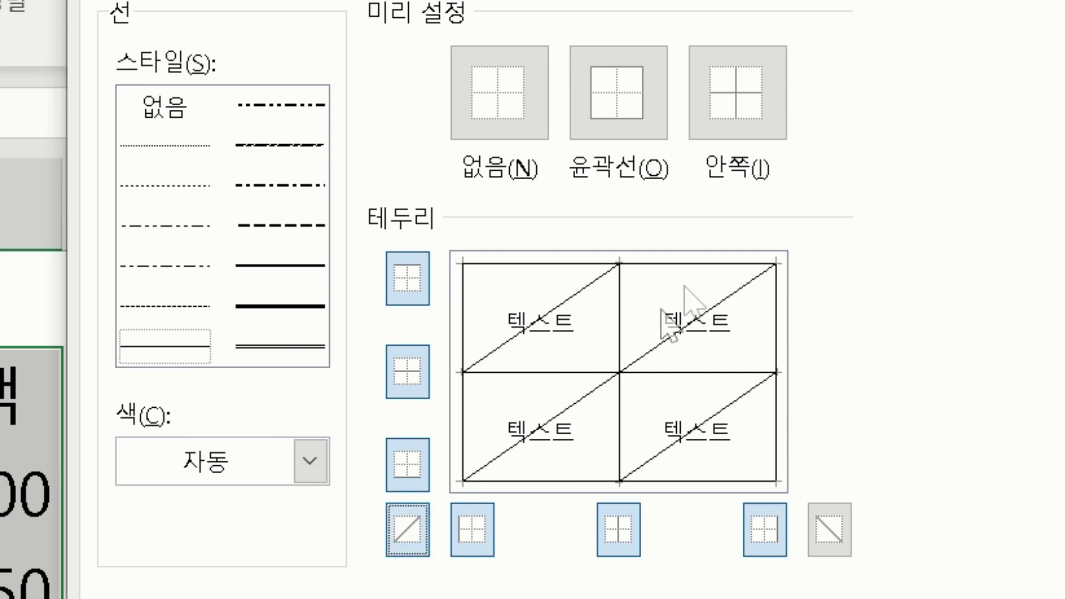
click(832, 531)
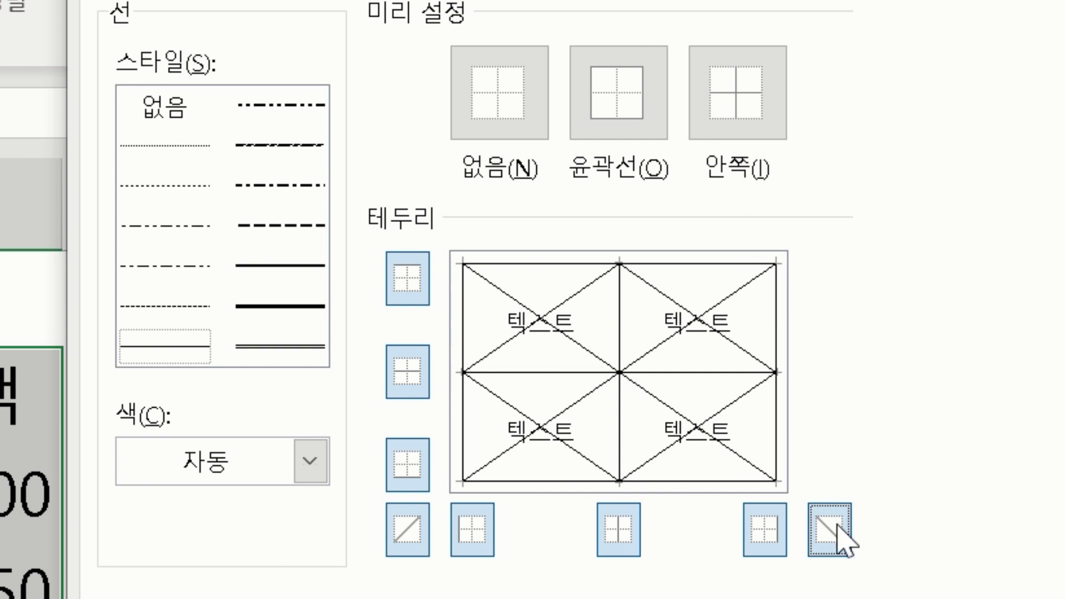
click(837, 528)
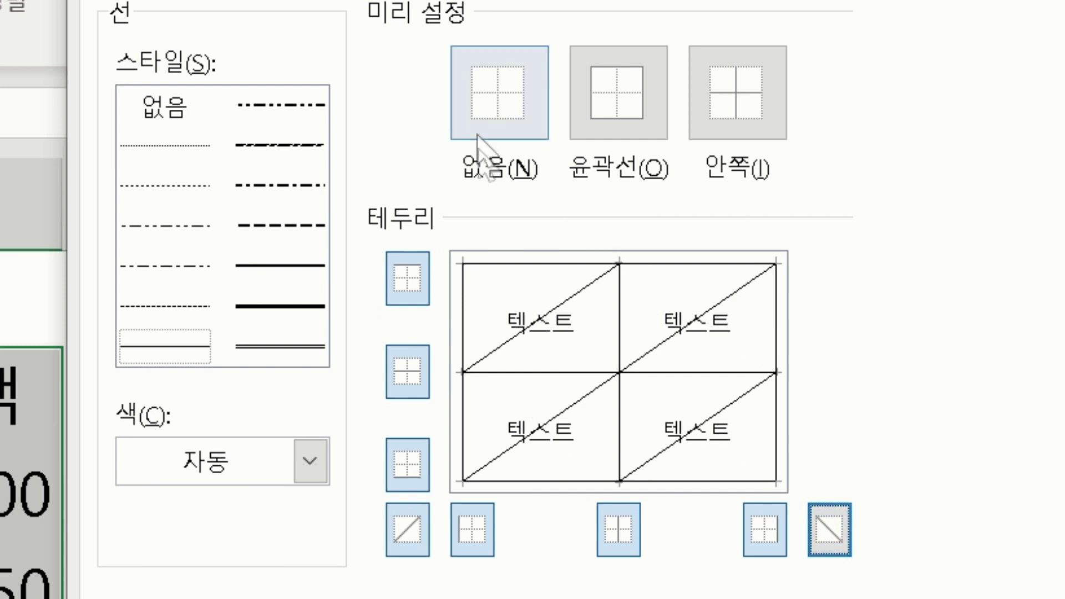
Clear the previewed borders and apply the outline and inside presets to the table B2:D5 with the thin solid line
click(516, 95)
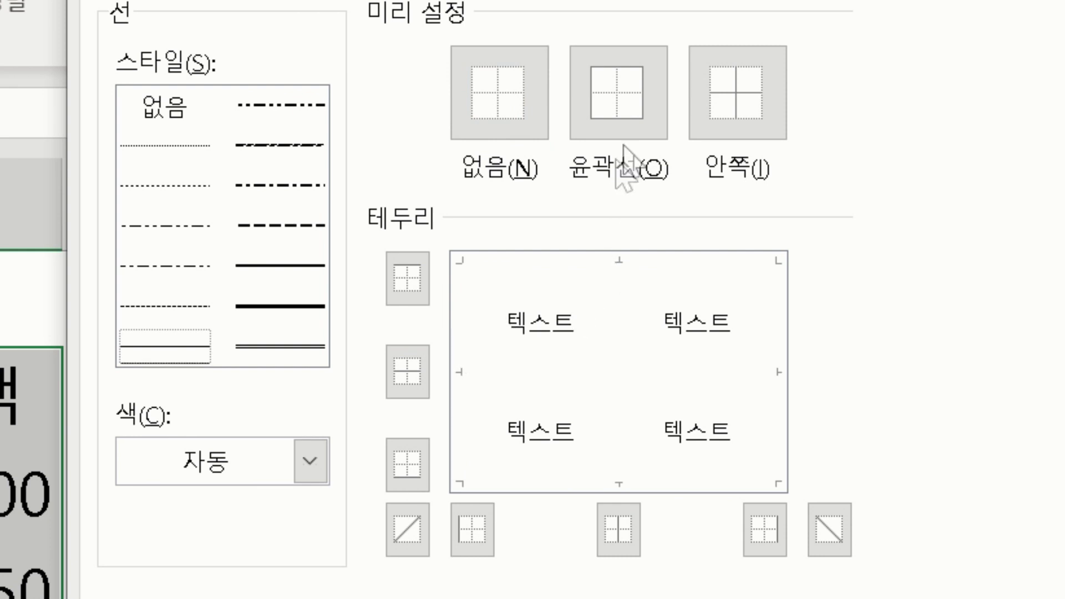
click(589, 116)
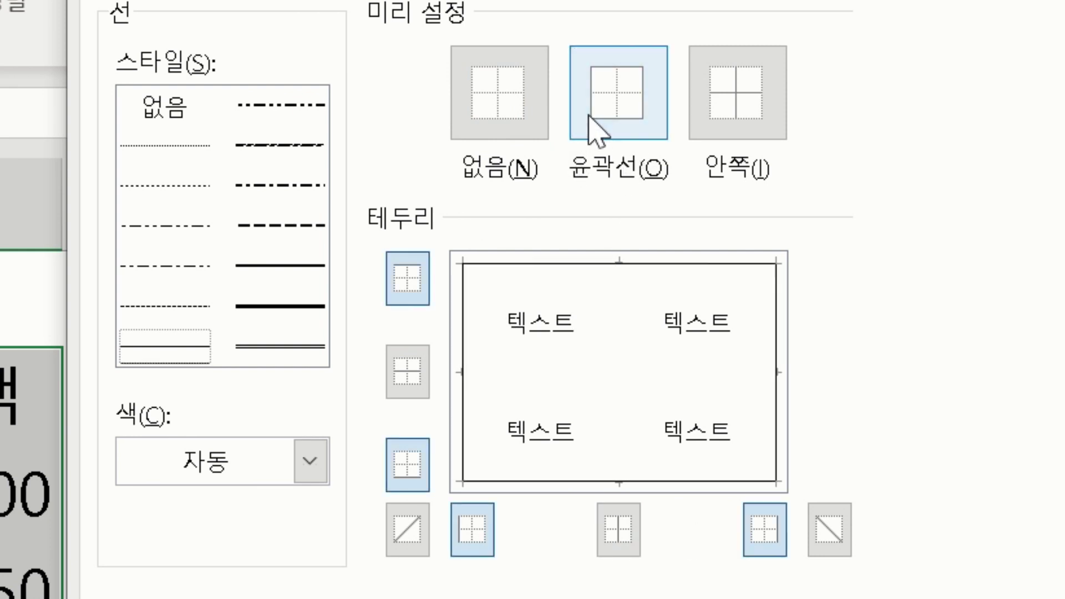
click(733, 136)
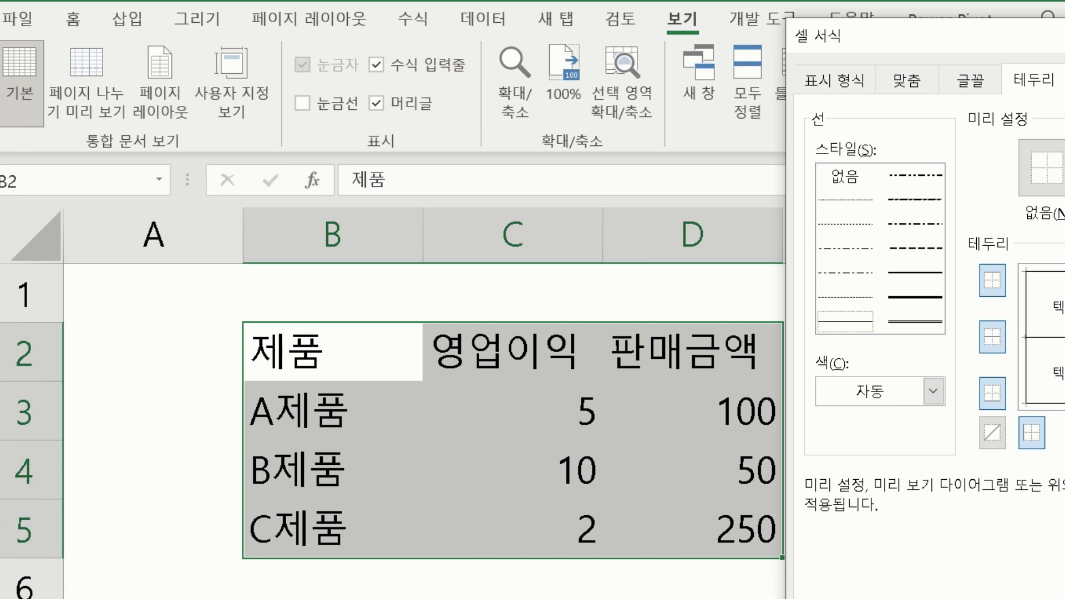
key(Return)
click(888, 598)
Widen columns B to D evenly so the table text has more room
drag(360, 210, 458, 232)
click(631, 228)
click(1002, 356)
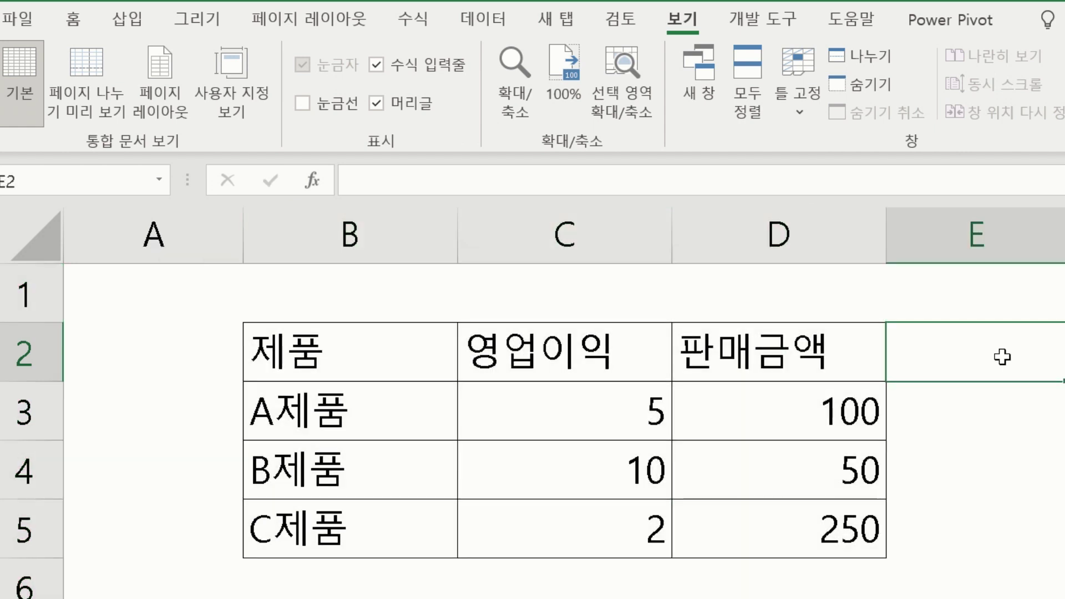
Center the header row B2:D2 and the product names in B3:B5 horizontally
drag(559, 356, 766, 355)
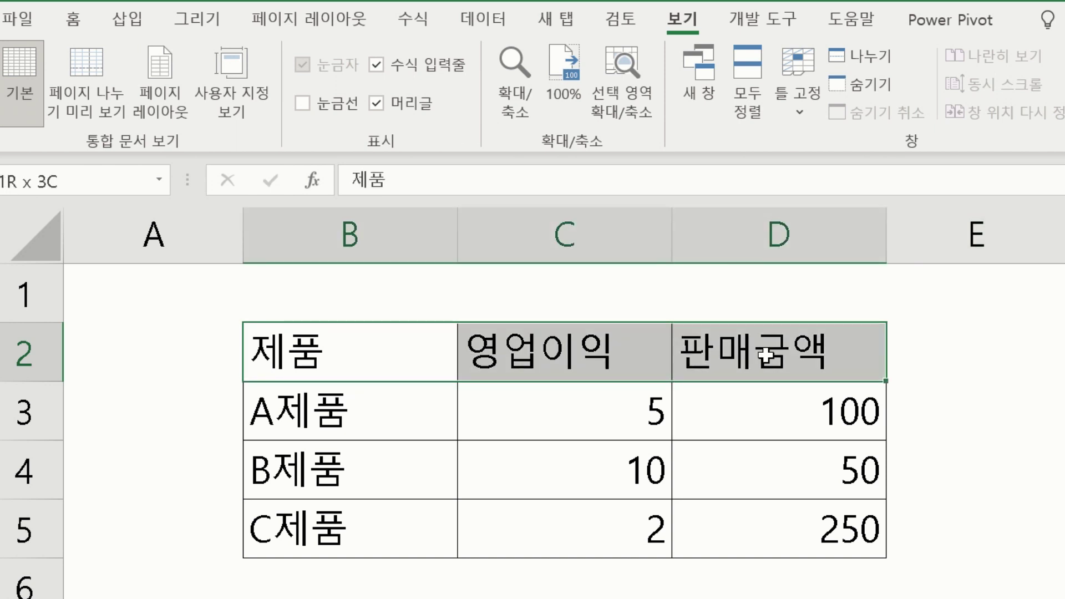
click(72, 19)
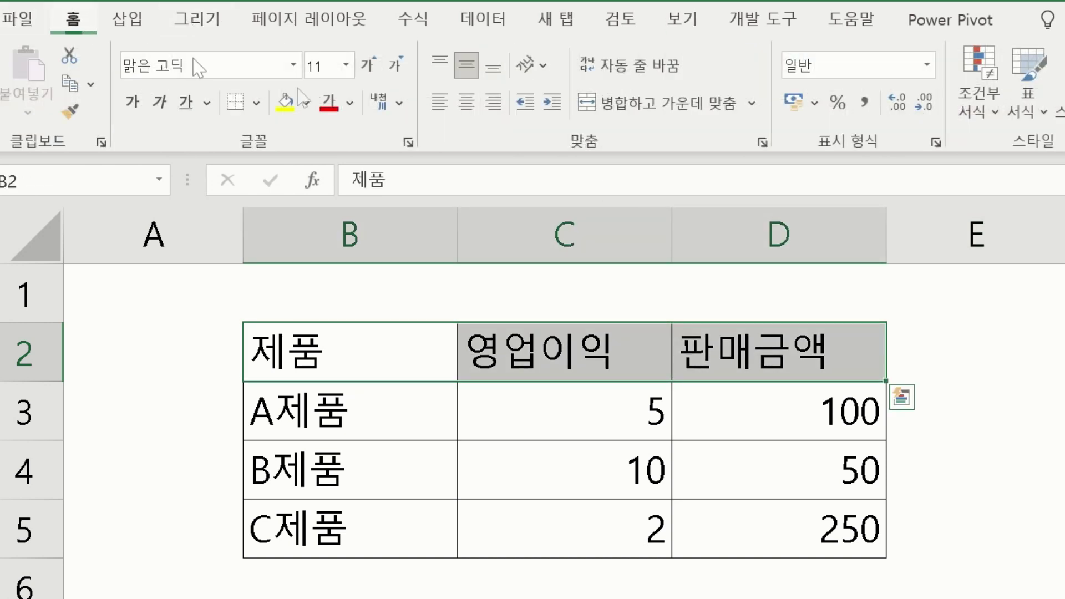
click(459, 111)
click(344, 427)
drag(344, 428, 348, 516)
click(470, 113)
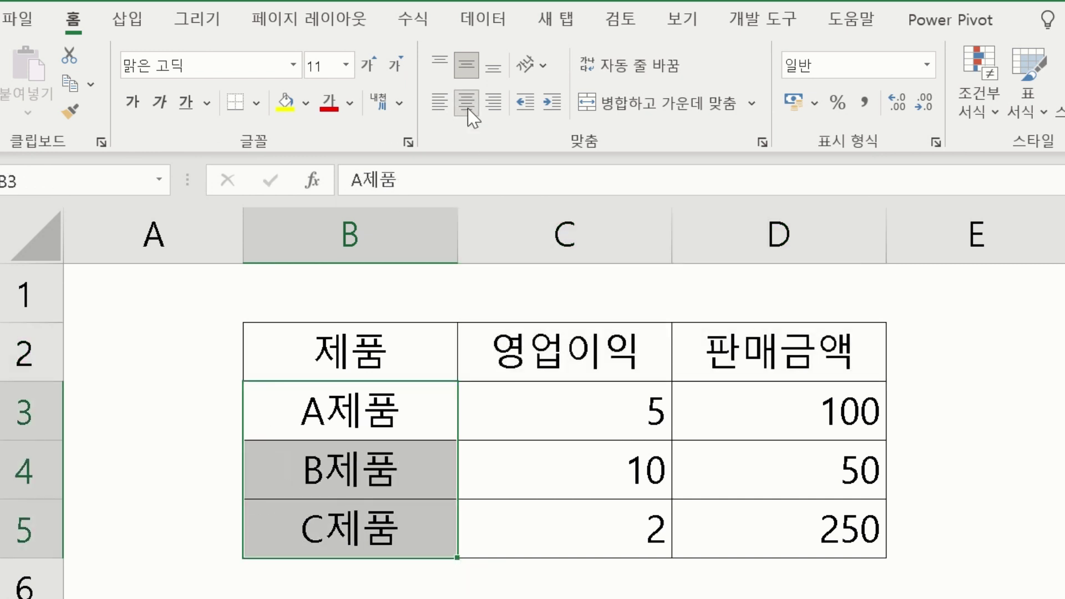
drag(626, 418, 742, 523)
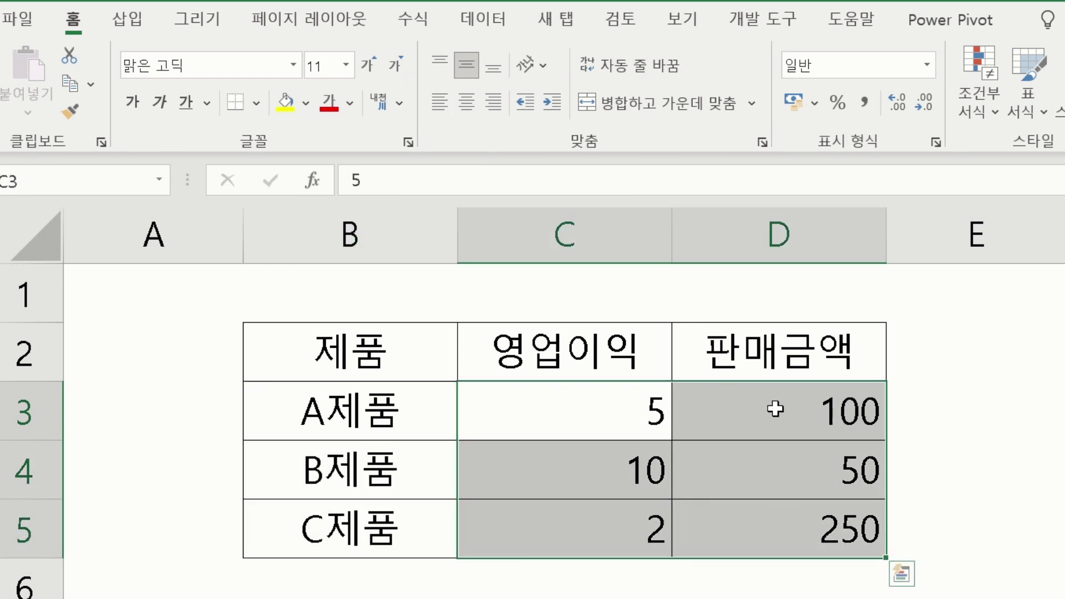
click(803, 295)
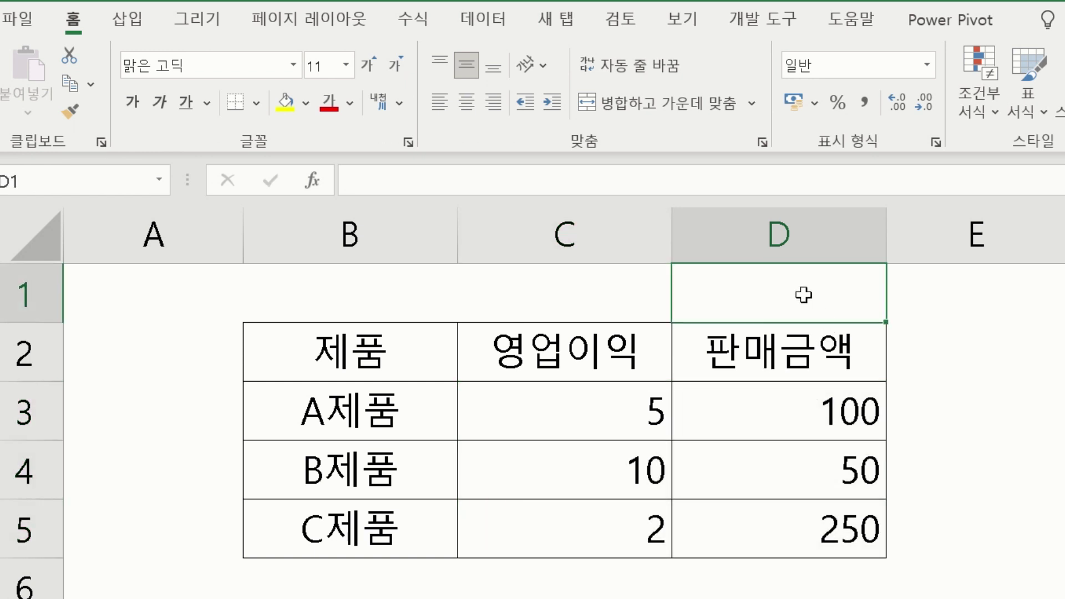
text(단위)
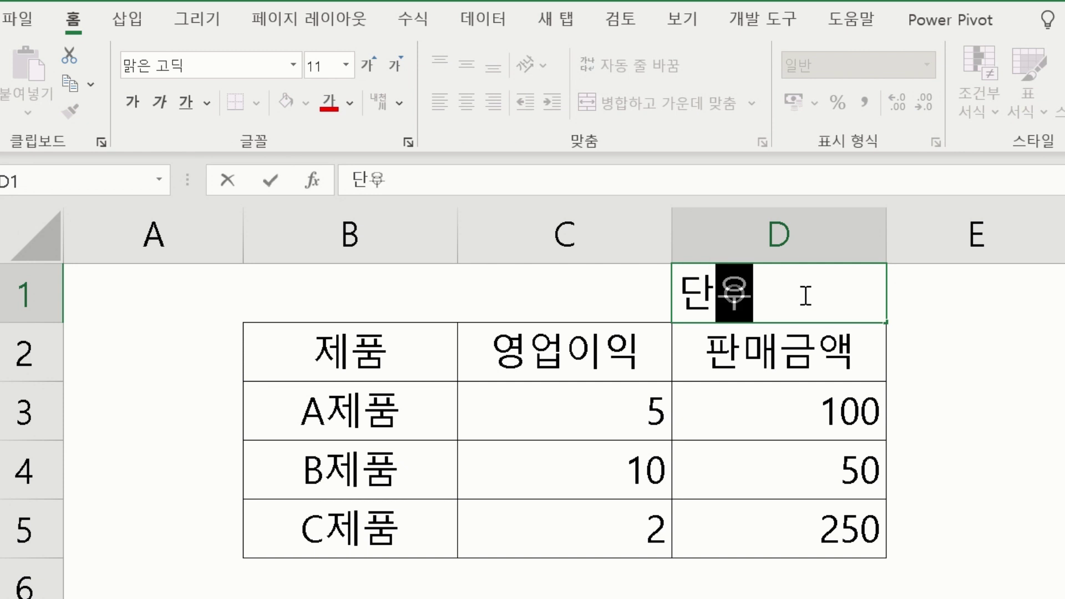
text(: )
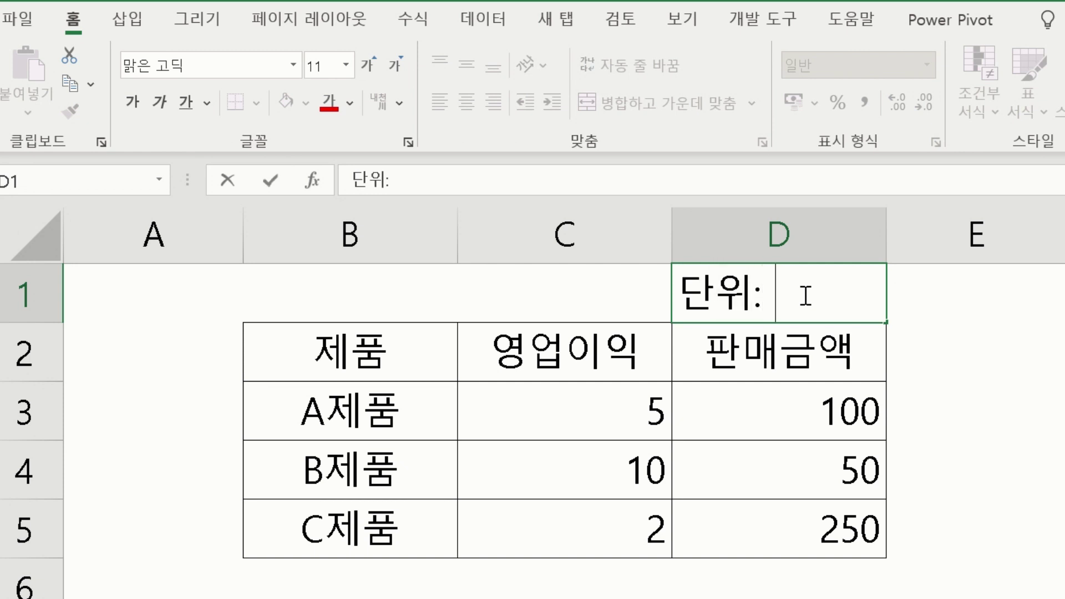
text(억)
key(BackSpace)
key(BackSpace)
key(BackSpace)
key(BackSpace)
key(BackSpace)
key(BackSpace)
key(BackSpace)
text(Unit)
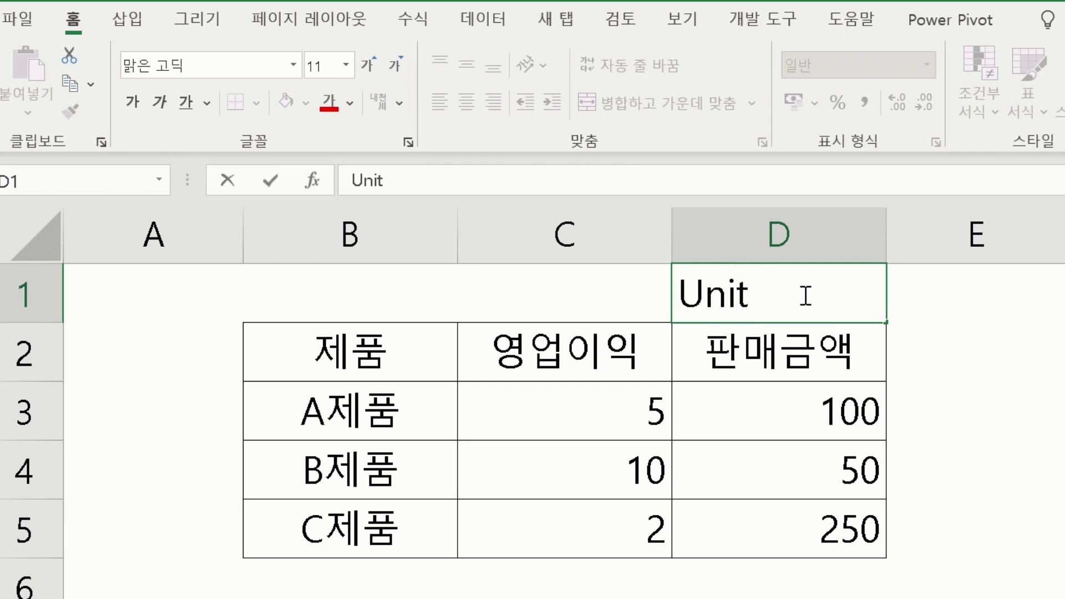
text(: 억)
key(BackSpace)
key(BackSpace)
key(BackSpace)
key(BackSpace)
key(BackSpace)
key(BackSpace)
key(BackSpace)
key(BackSpace)
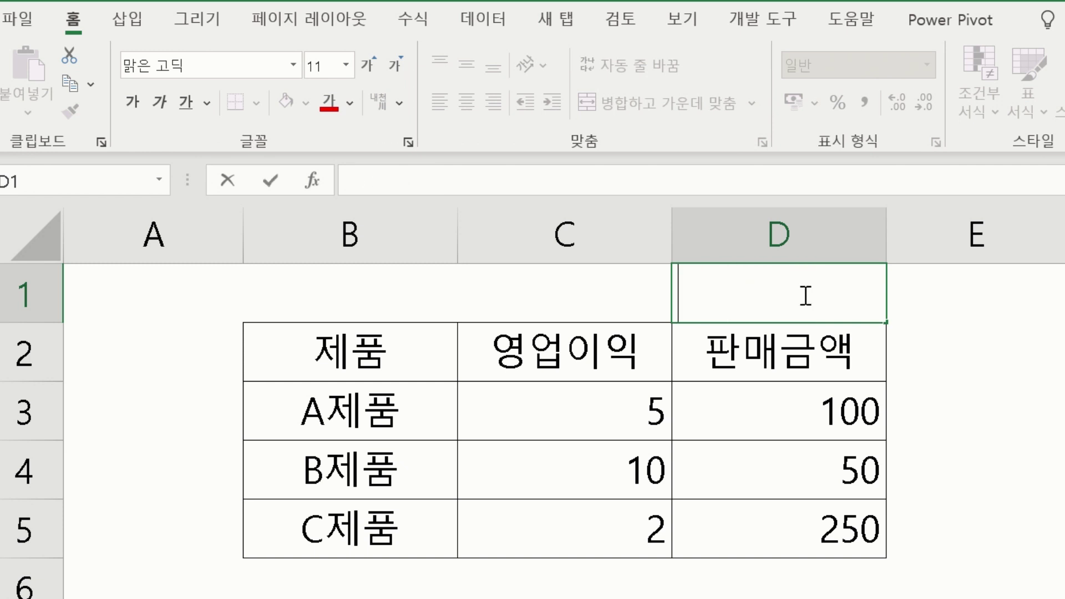
Enter the unit note "단위: 억원" in cell D1 and reduce its font size to 6
text(단위)
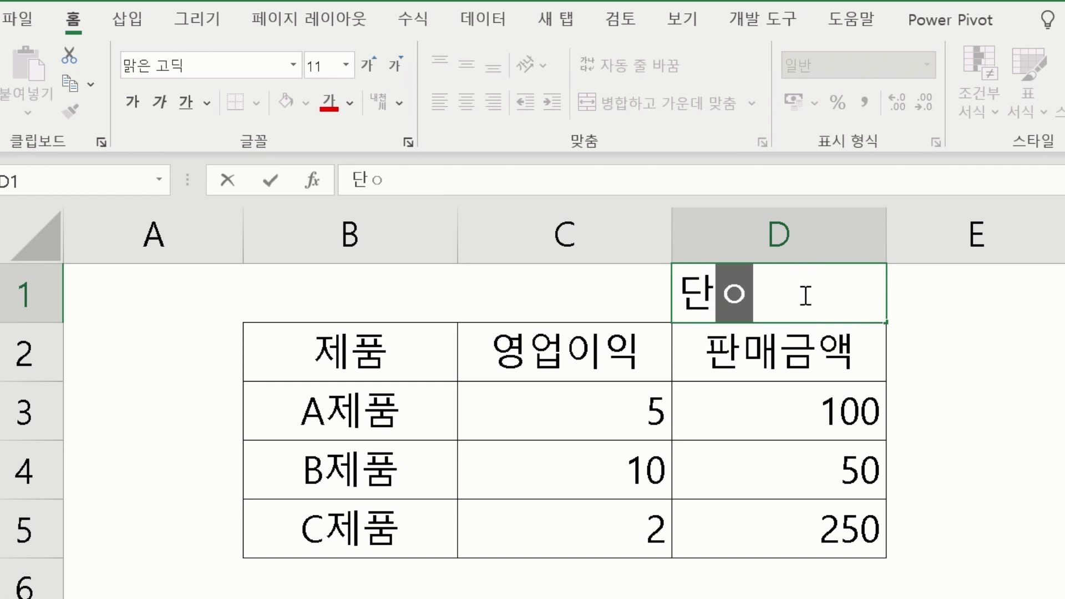
text(: 억원)
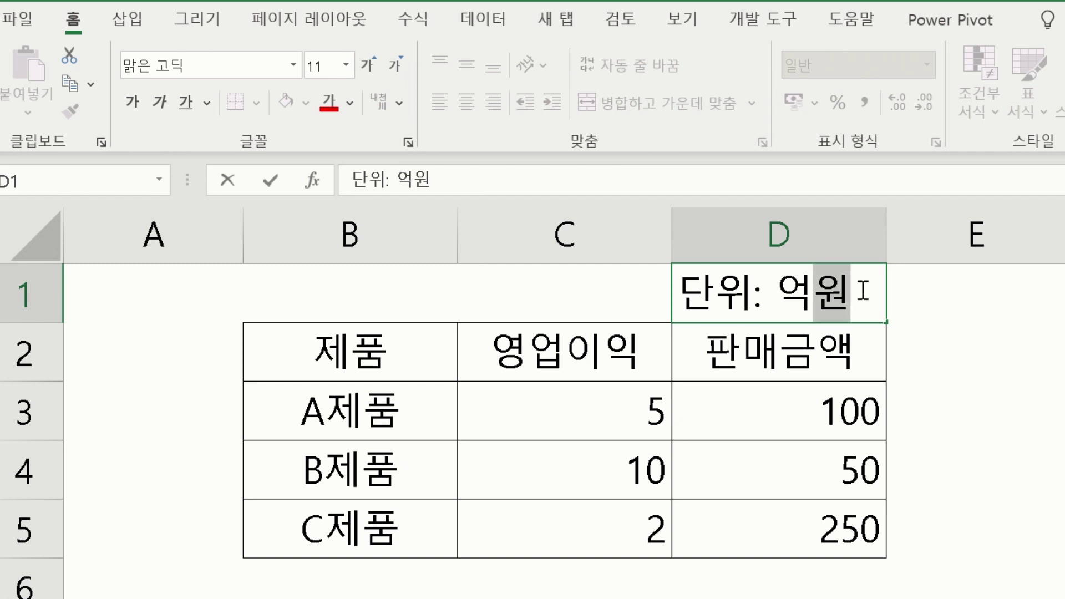
click(809, 356)
click(820, 314)
click(395, 65)
click(395, 65)
click(395, 65)
click(395, 65)
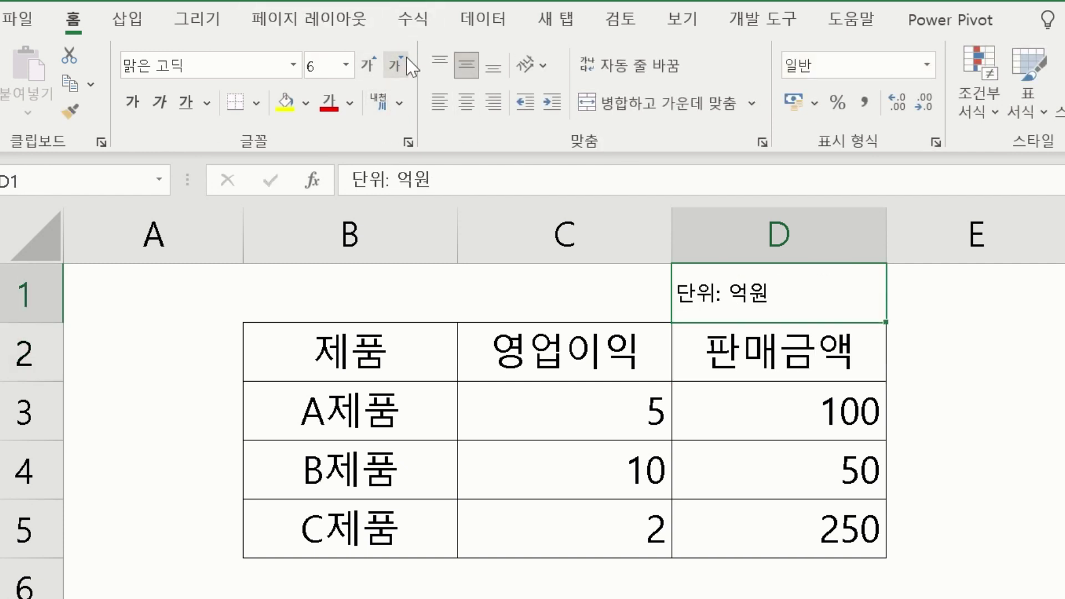
Right-align the unit note in cell D1 above the table
click(548, 364)
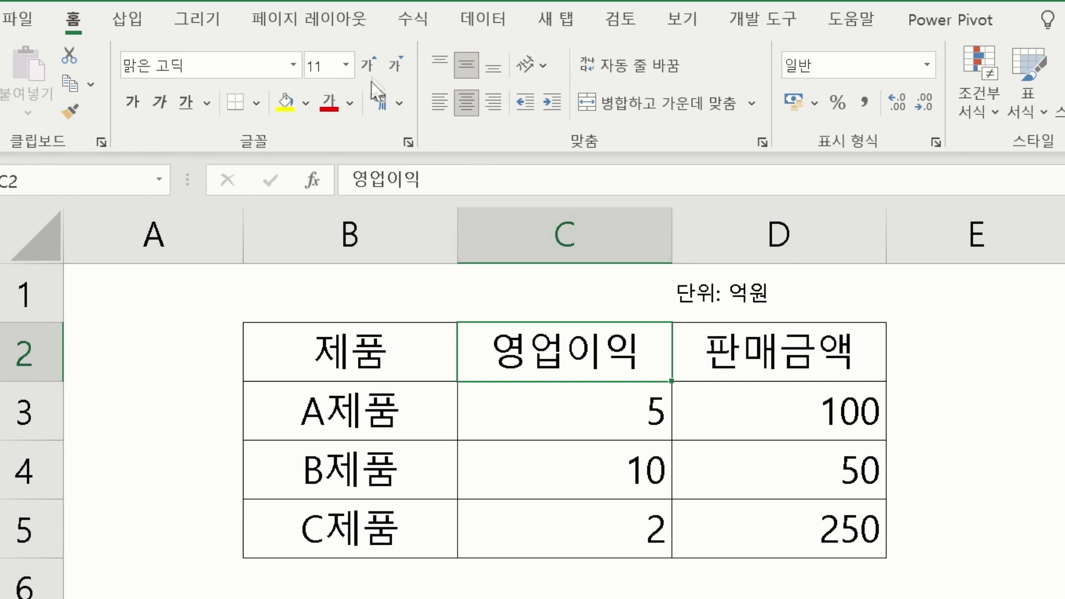
click(763, 300)
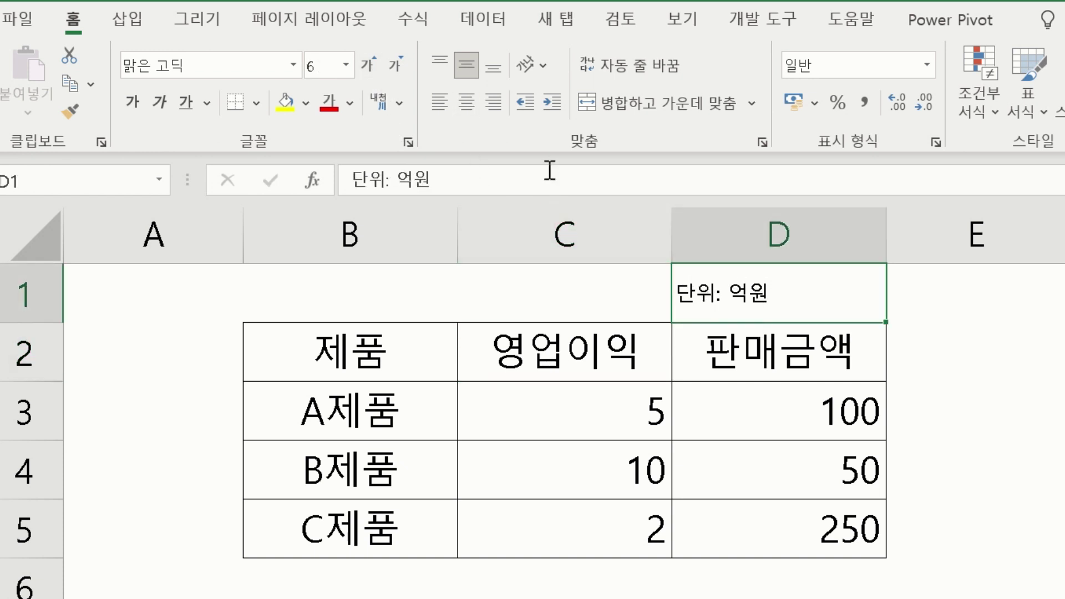
click(493, 101)
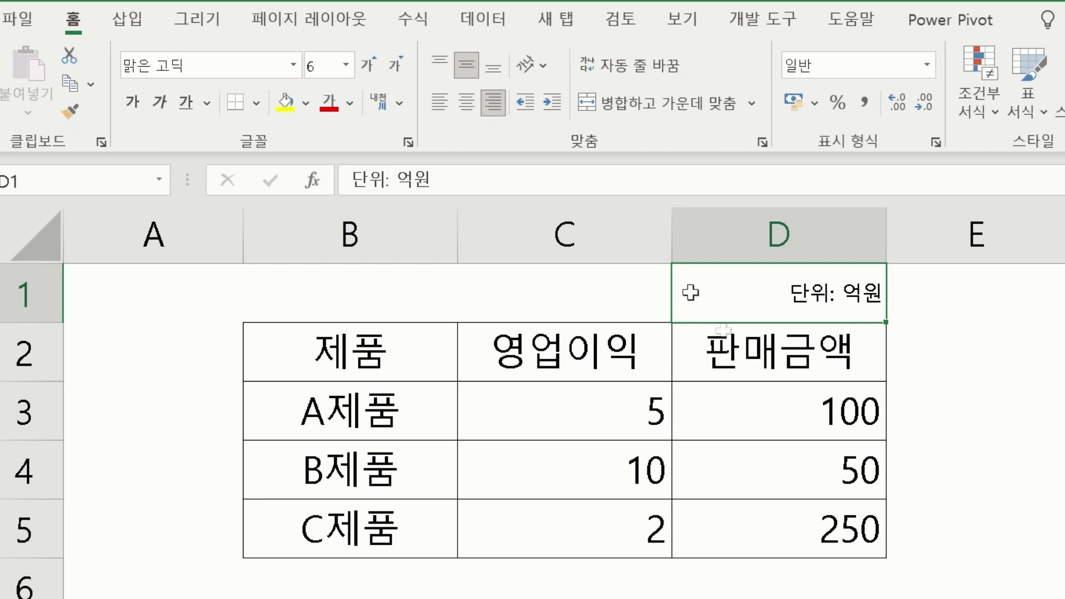
click(781, 366)
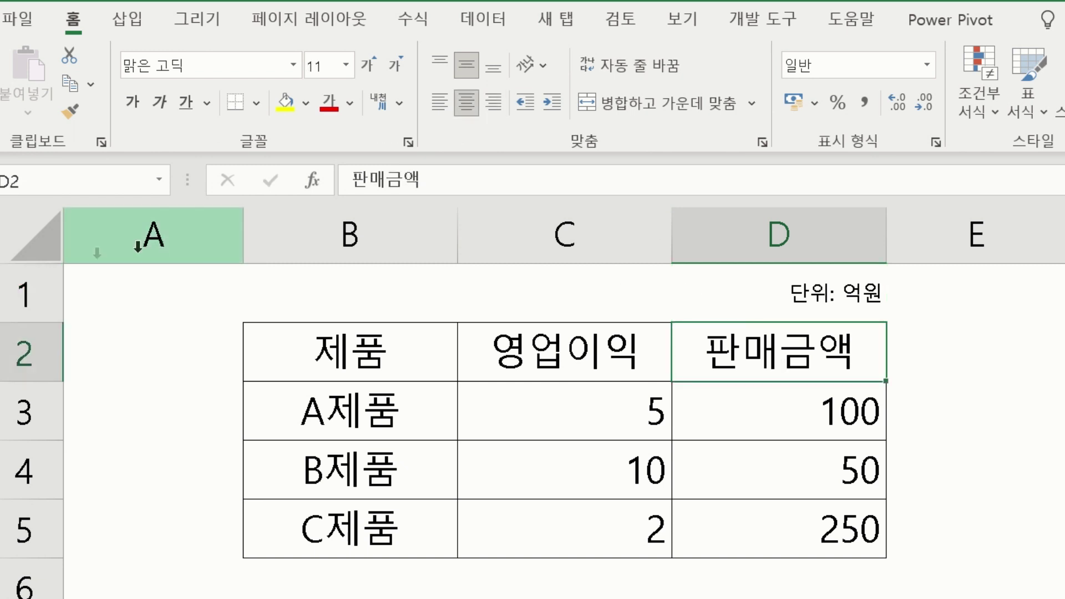
Insert an empty row above row 1, over the unit note and the table
click(39, 289)
right_click(41, 288)
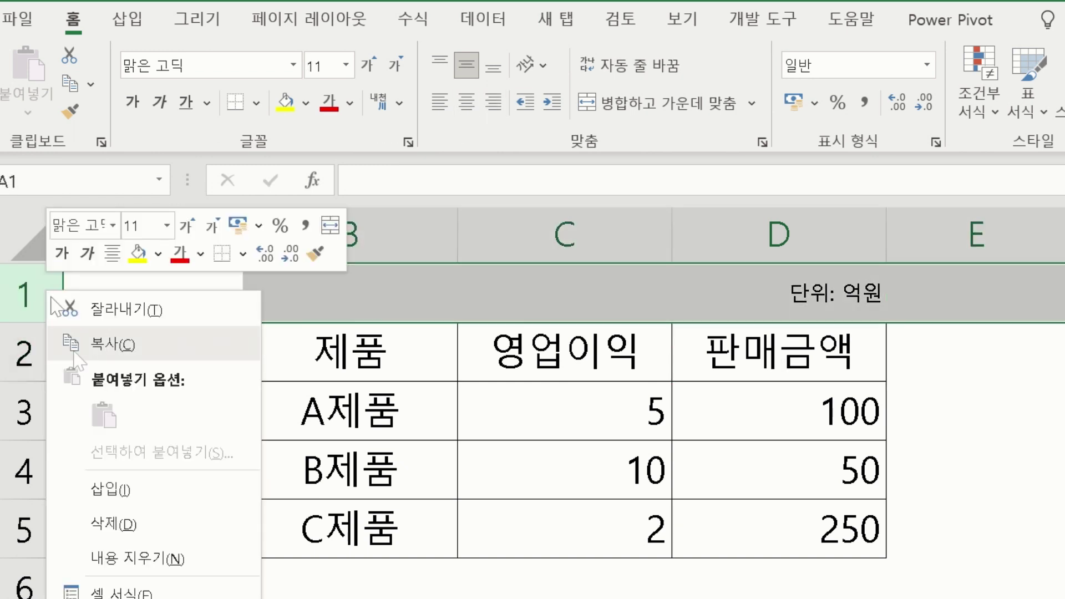
click(105, 490)
click(500, 485)
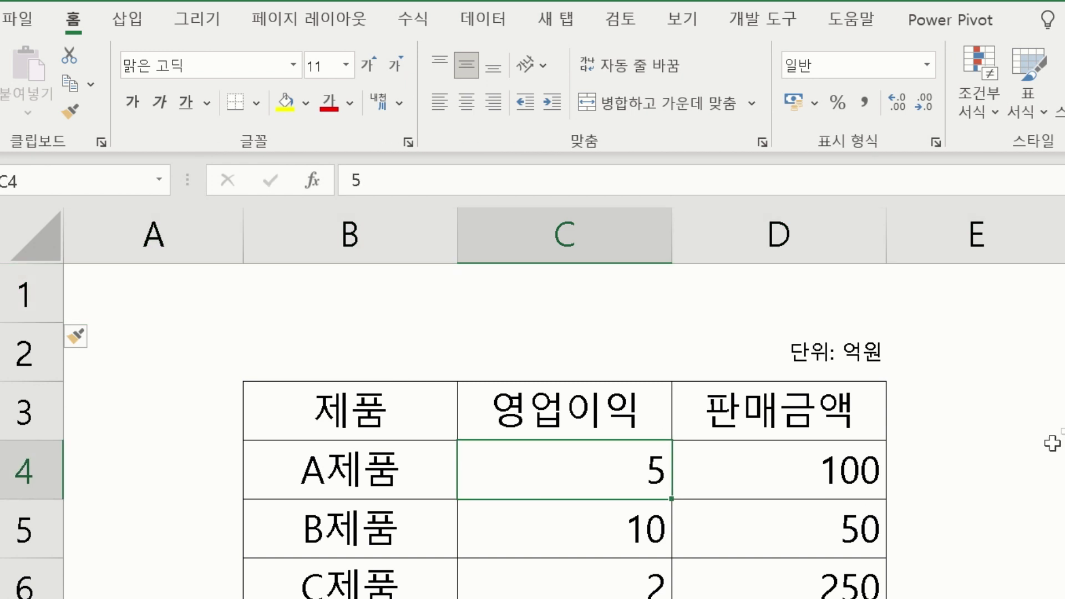
Check the bordered table in the print preview and return to the sheet
click(1063, 433)
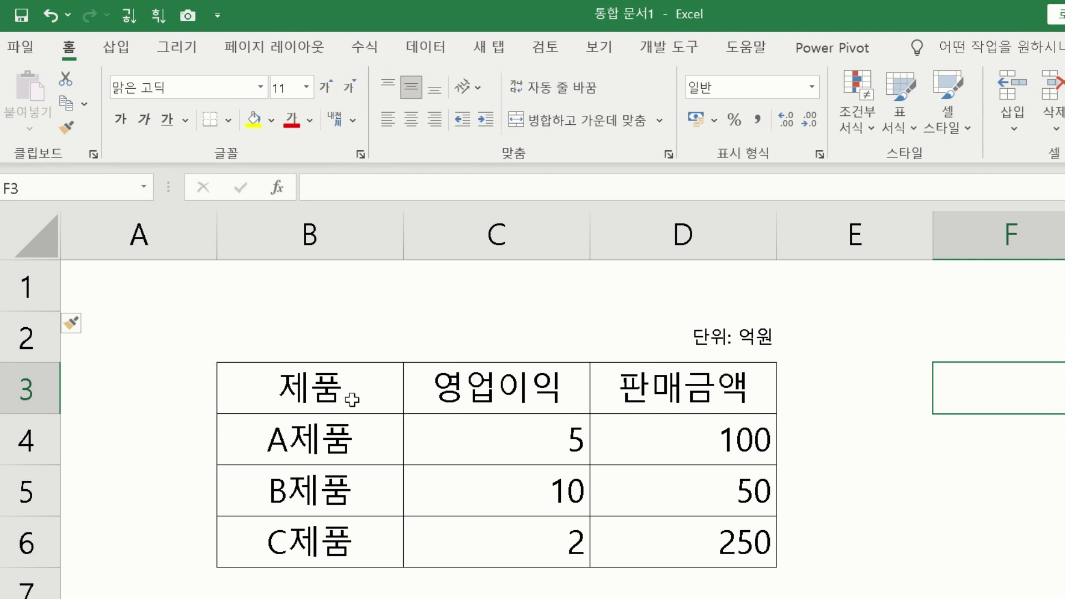
click(21, 48)
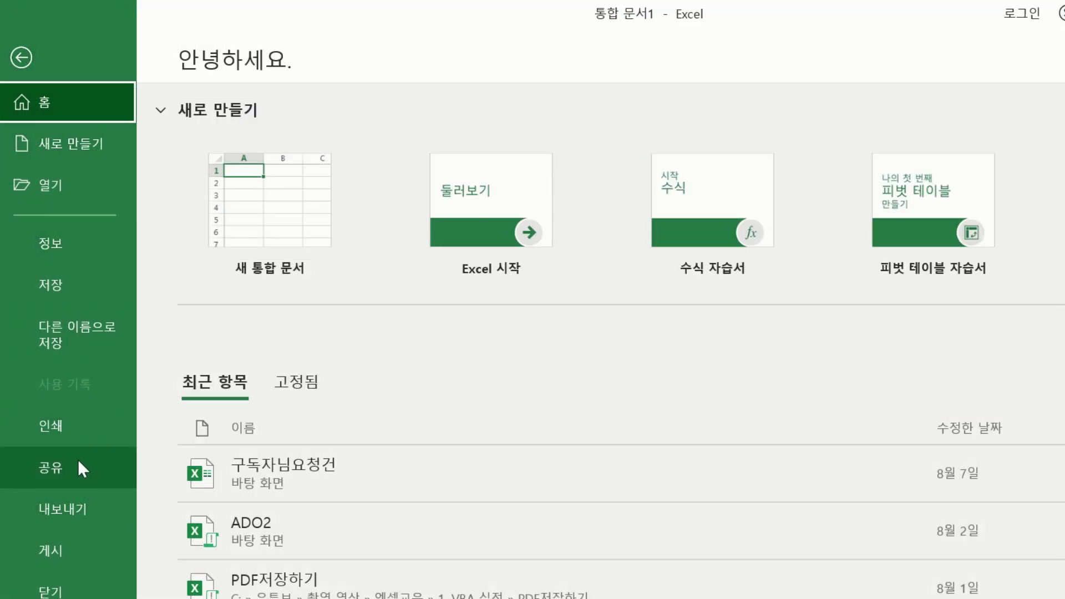
click(69, 427)
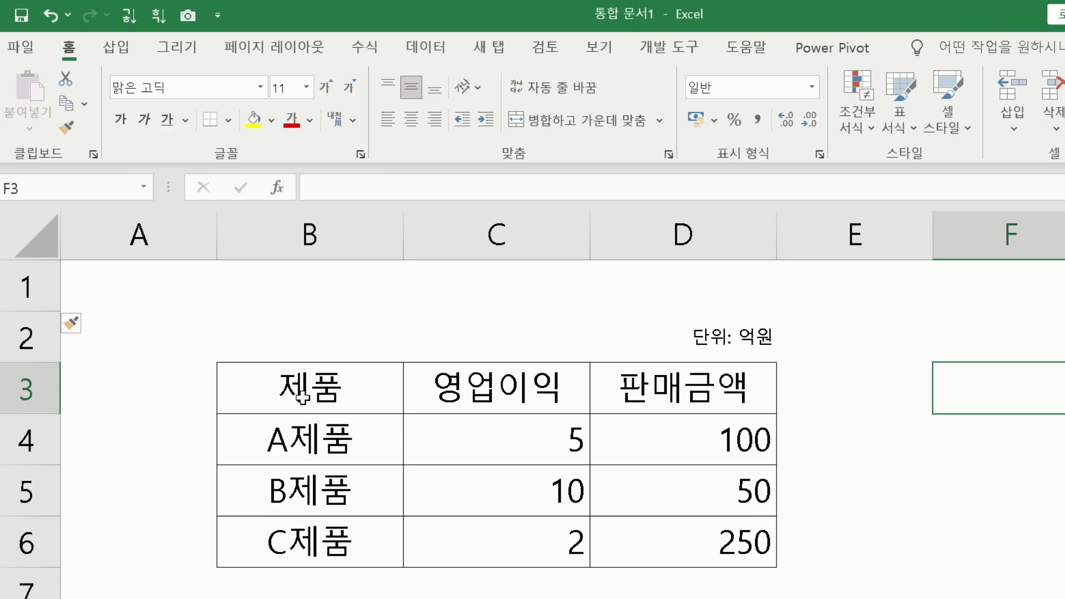
Remove the left and right outer borders from the table B3:D6, keeping its horizontal and inner vertical lines
drag(289, 388, 646, 527)
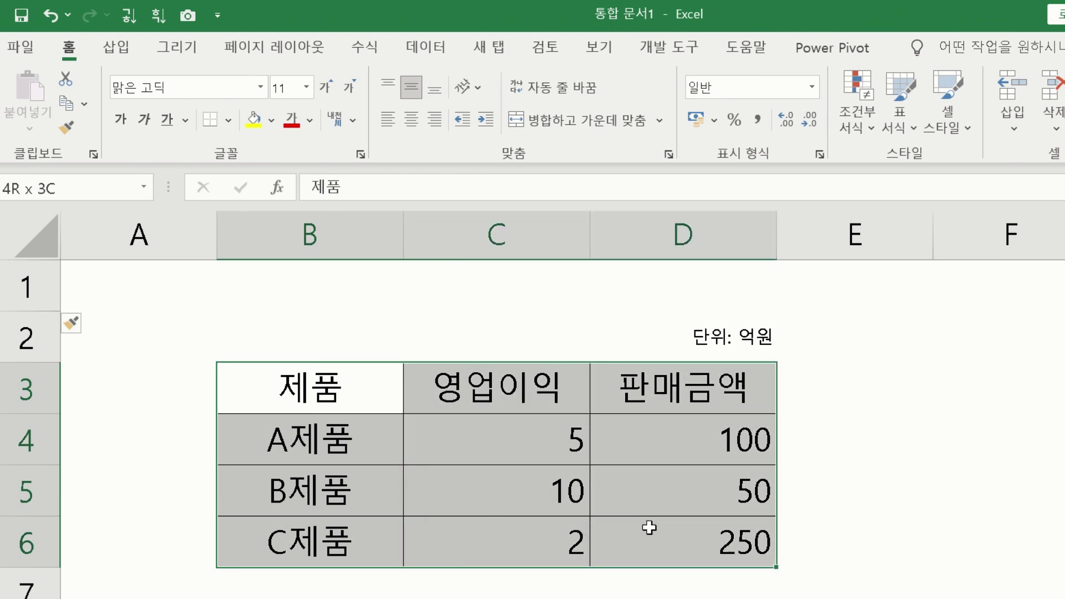
right_click(649, 528)
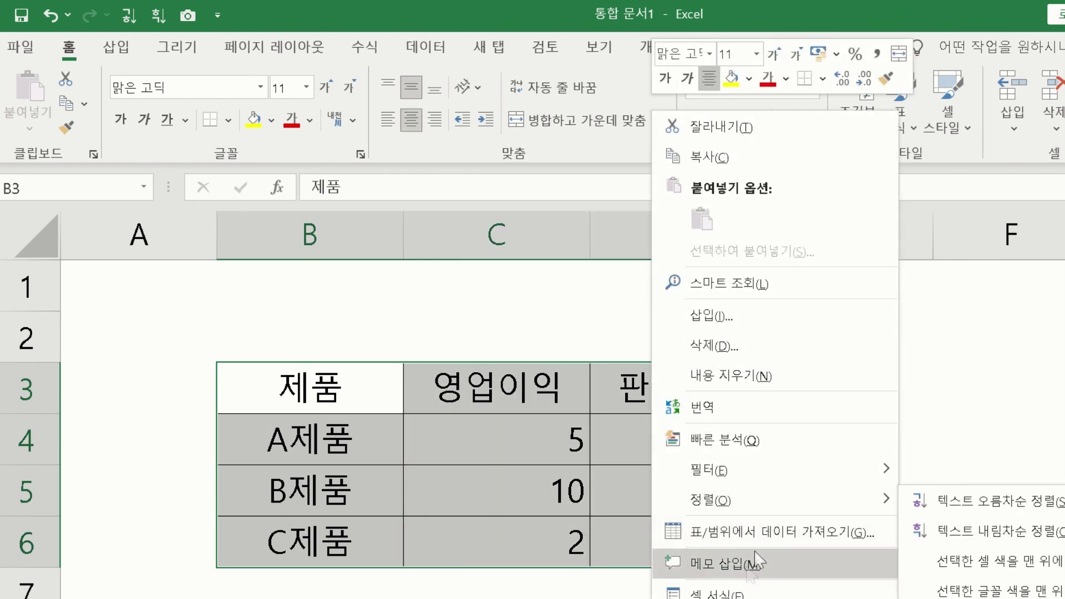
click(722, 589)
click(679, 355)
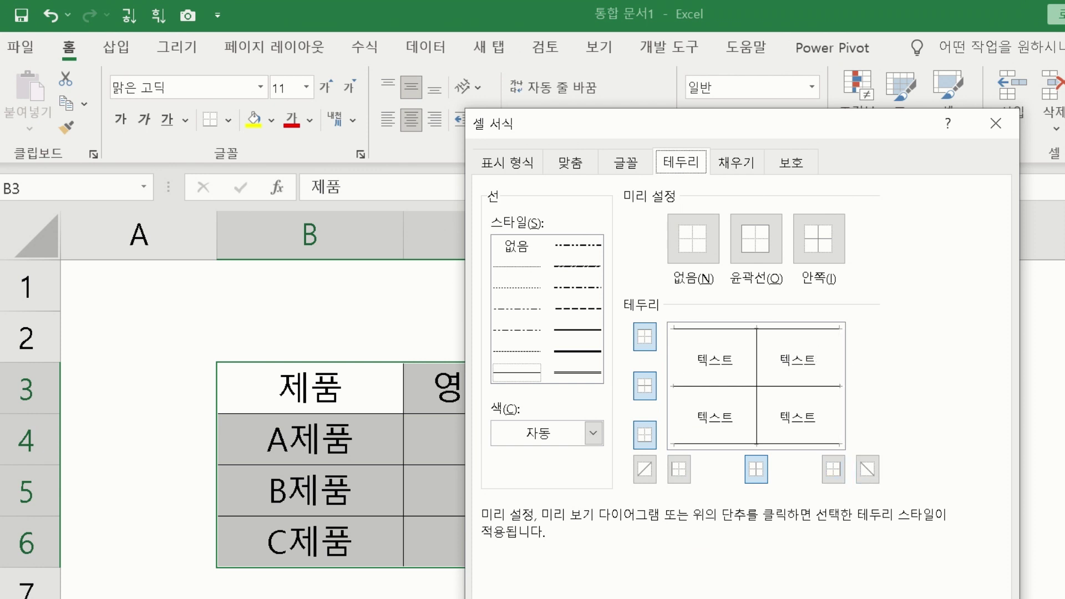
key(Return)
click(683, 592)
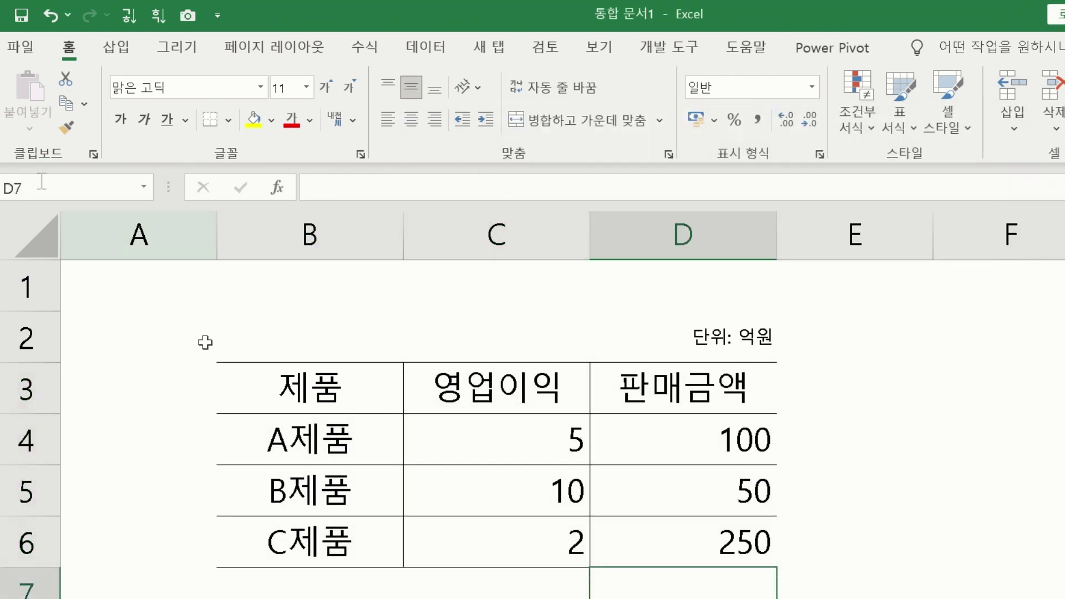
Check the table with its open sides in the print preview and return to the sheet
click(22, 49)
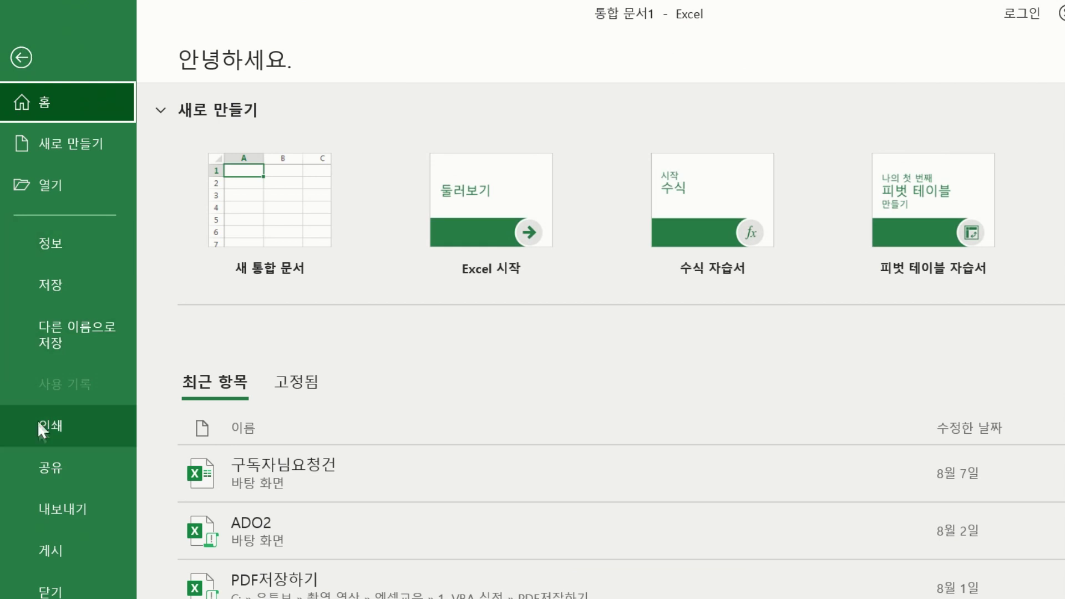
click(39, 425)
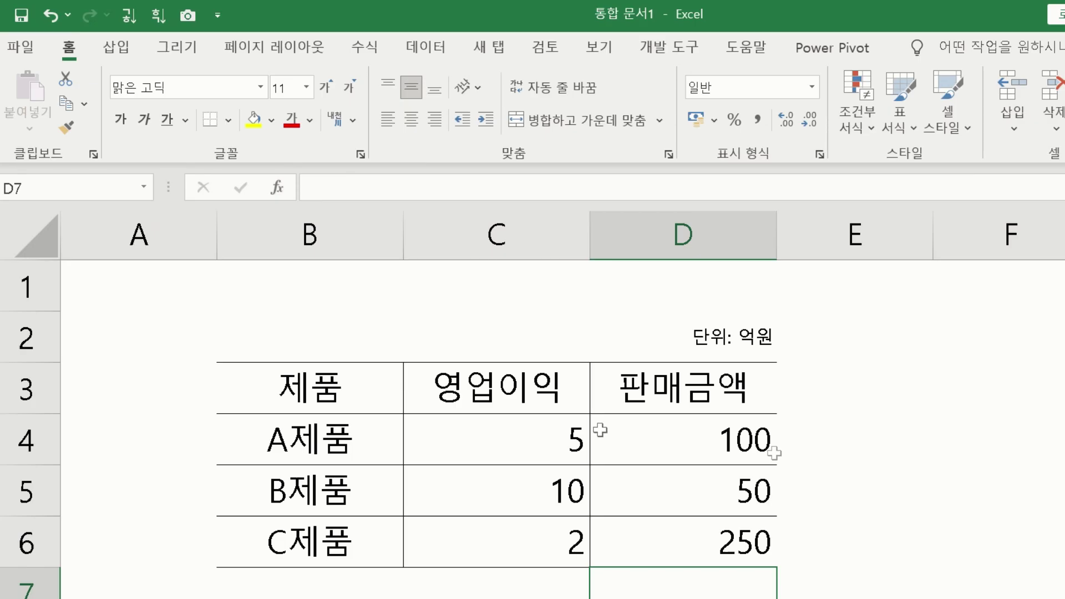
click(945, 412)
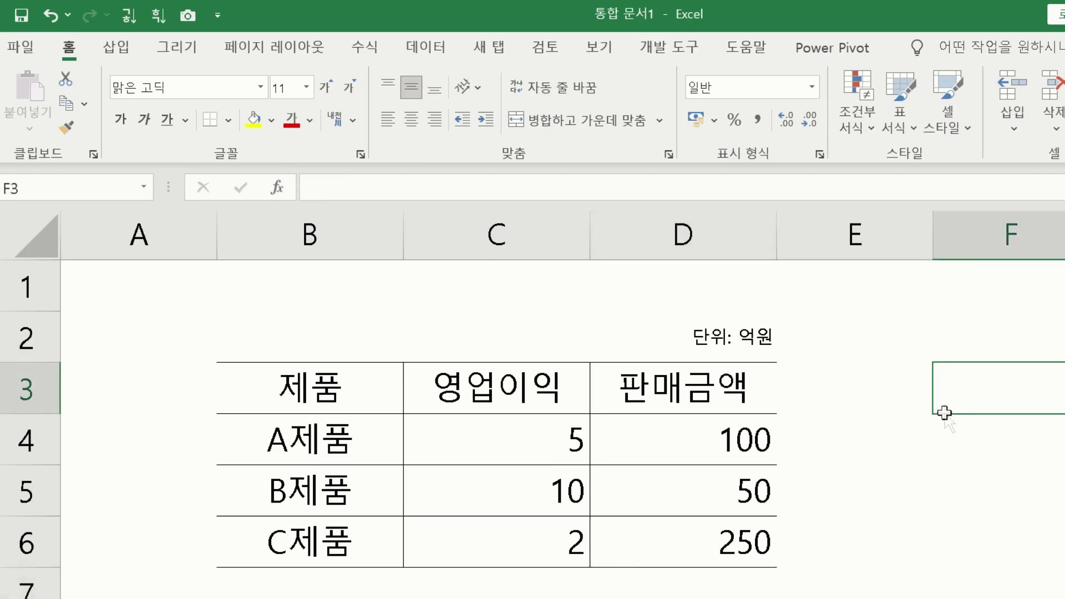
click(351, 389)
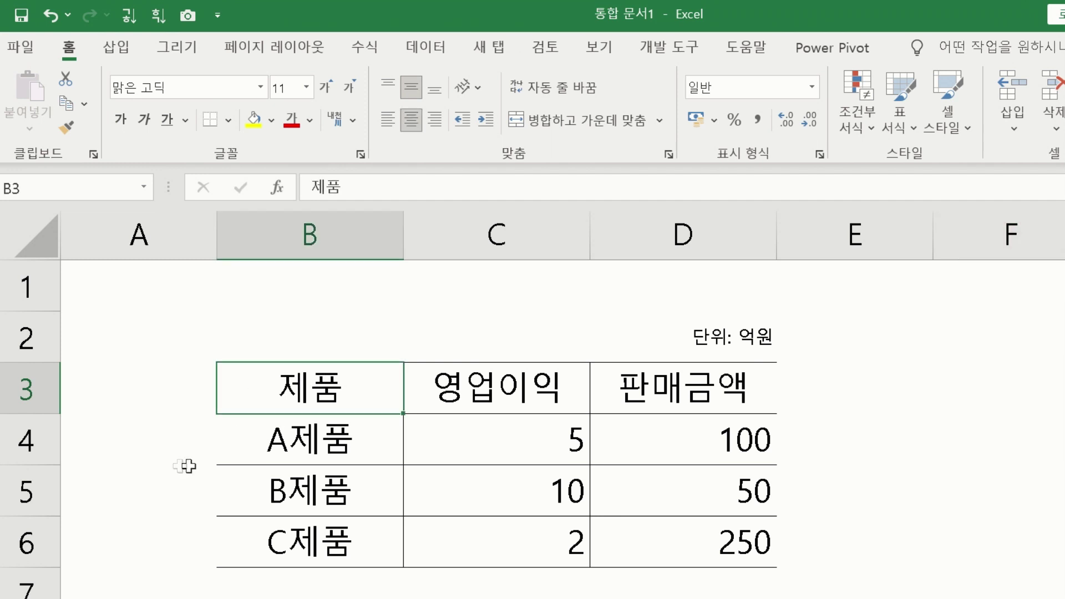
click(981, 456)
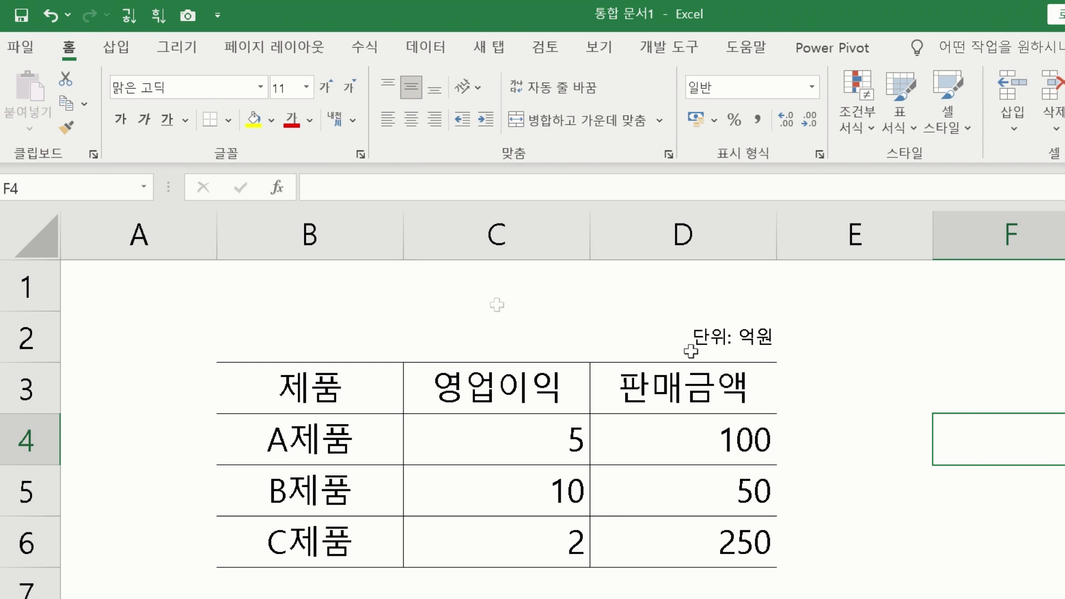
drag(277, 301, 742, 305)
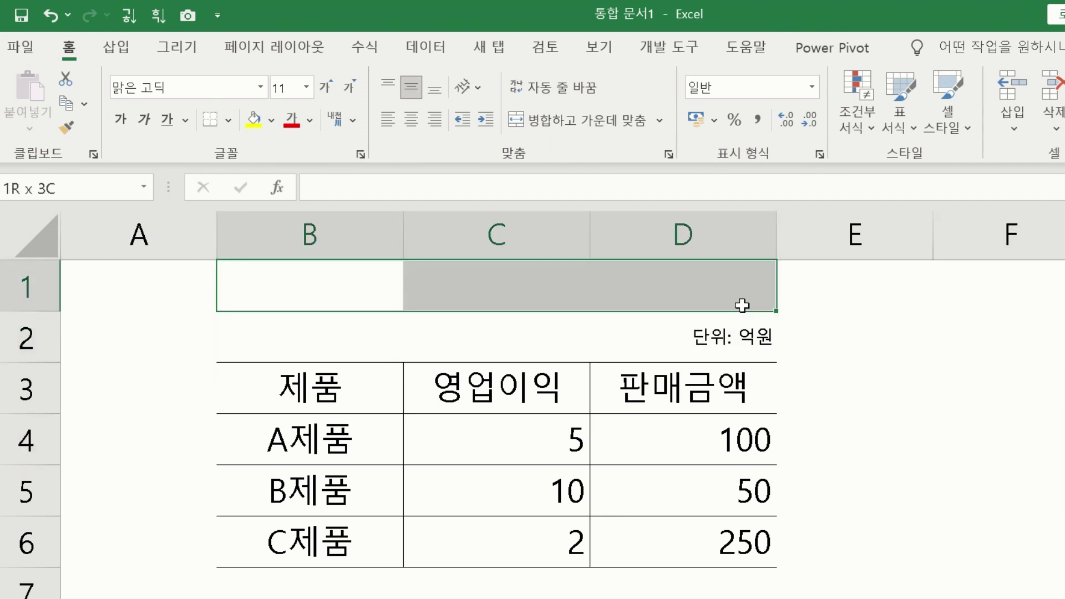
click(830, 320)
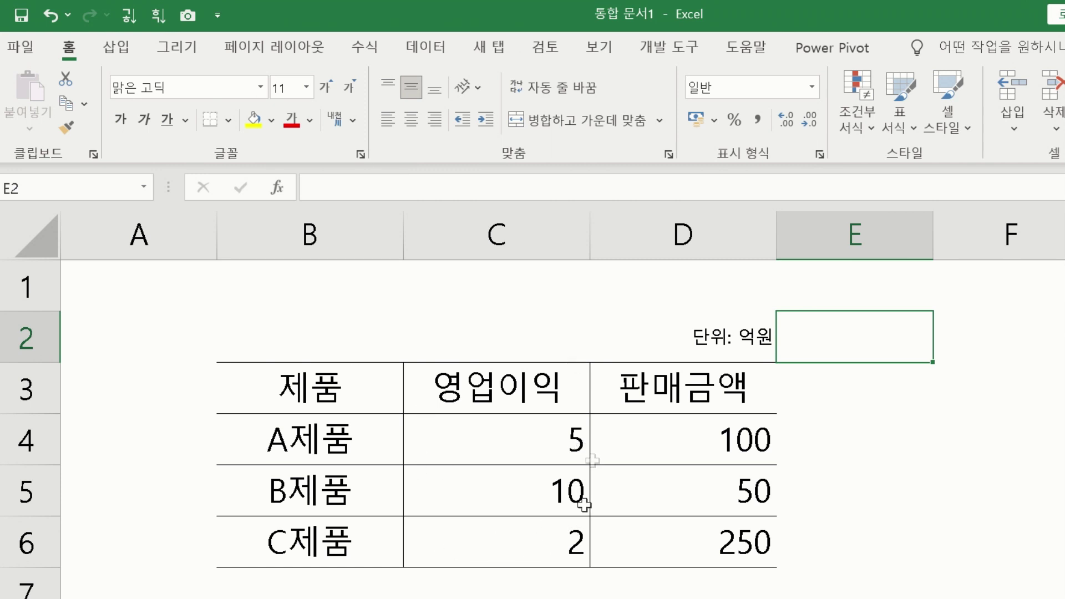
Enter the title "영업이익 현황" in cell B1 above the table
click(339, 288)
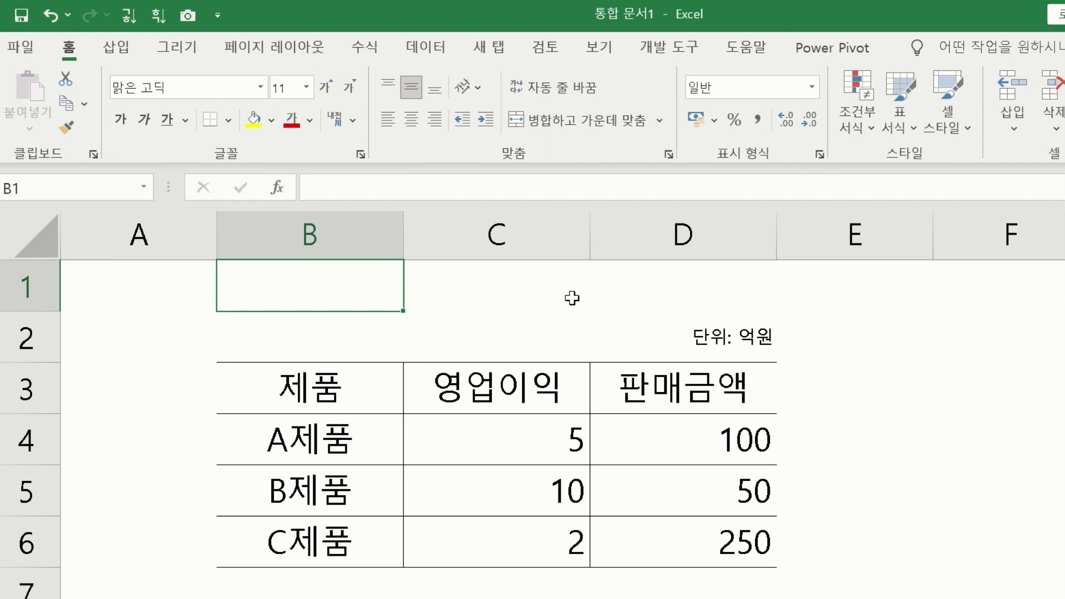
click(546, 303)
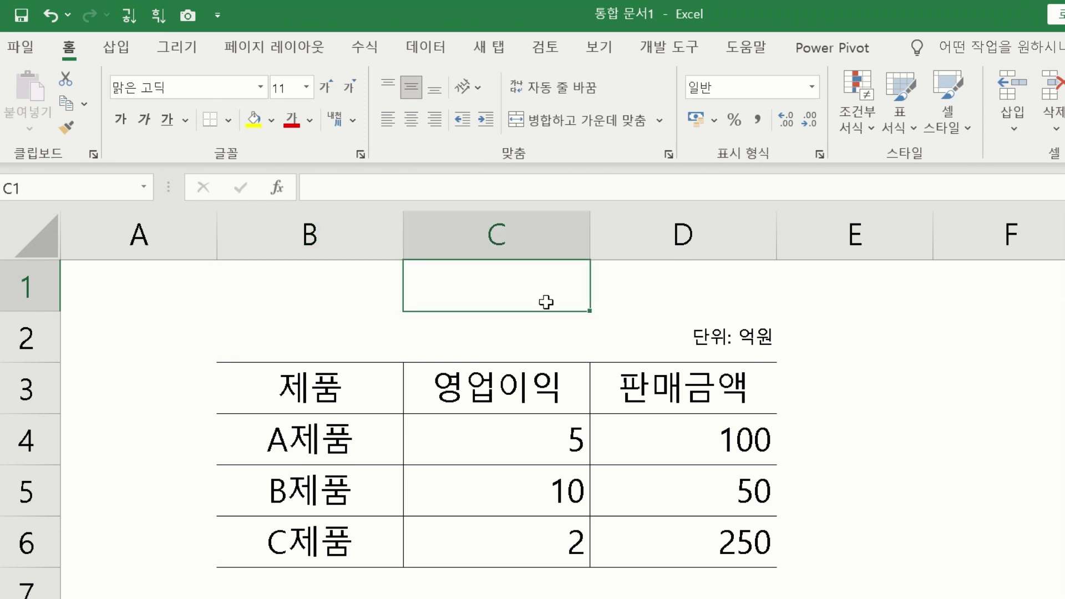
click(349, 290)
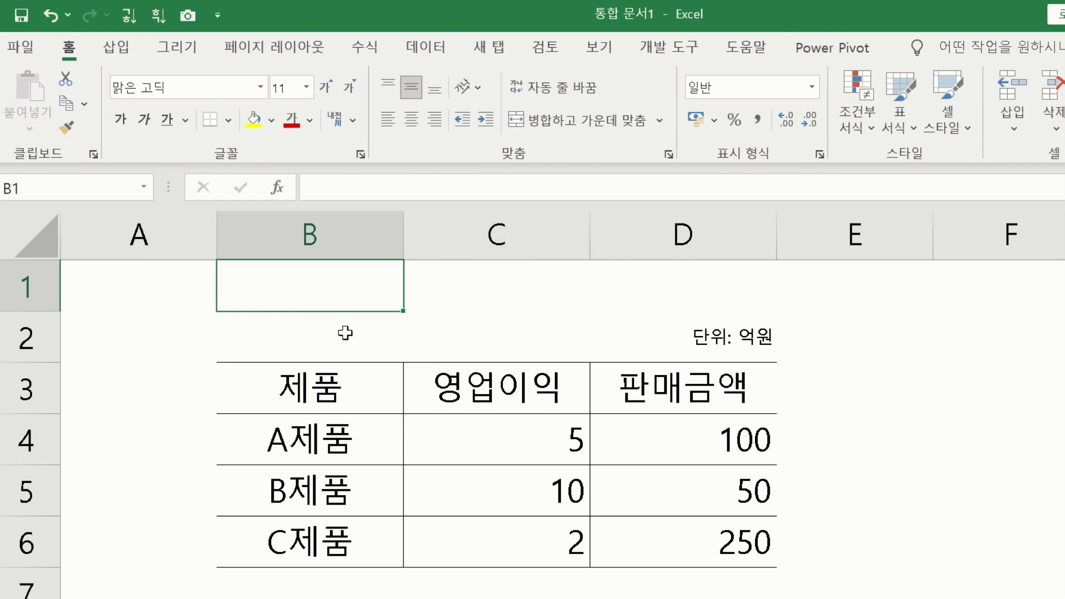
mouse_move(357, 298)
mouse_down()
mouse_move(685, 300)
mouse_move(345, 285)
mouse_up()
text(영업이익)
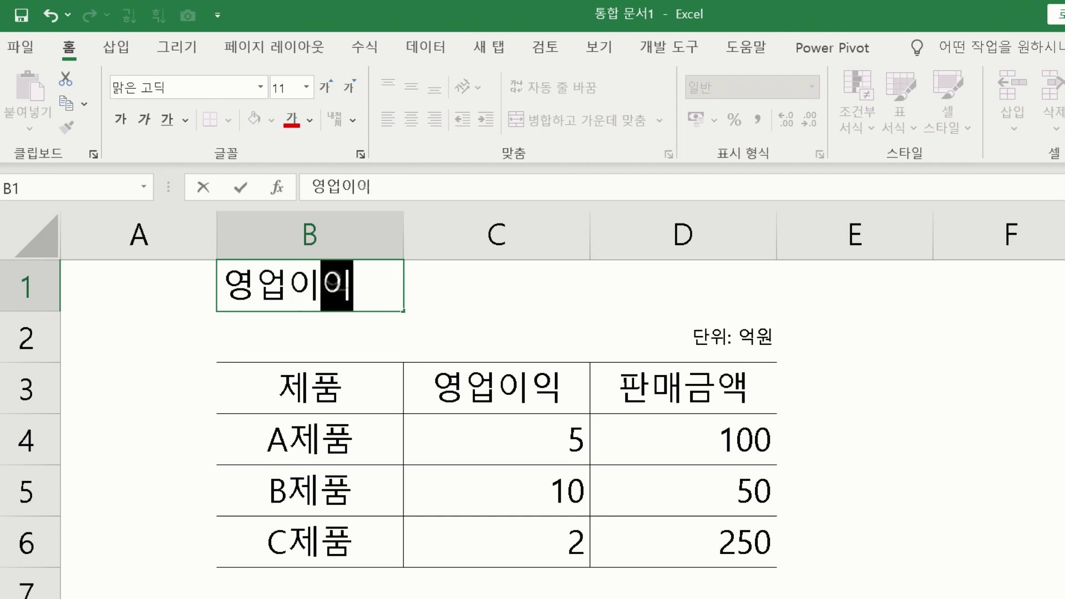
text( 현황)
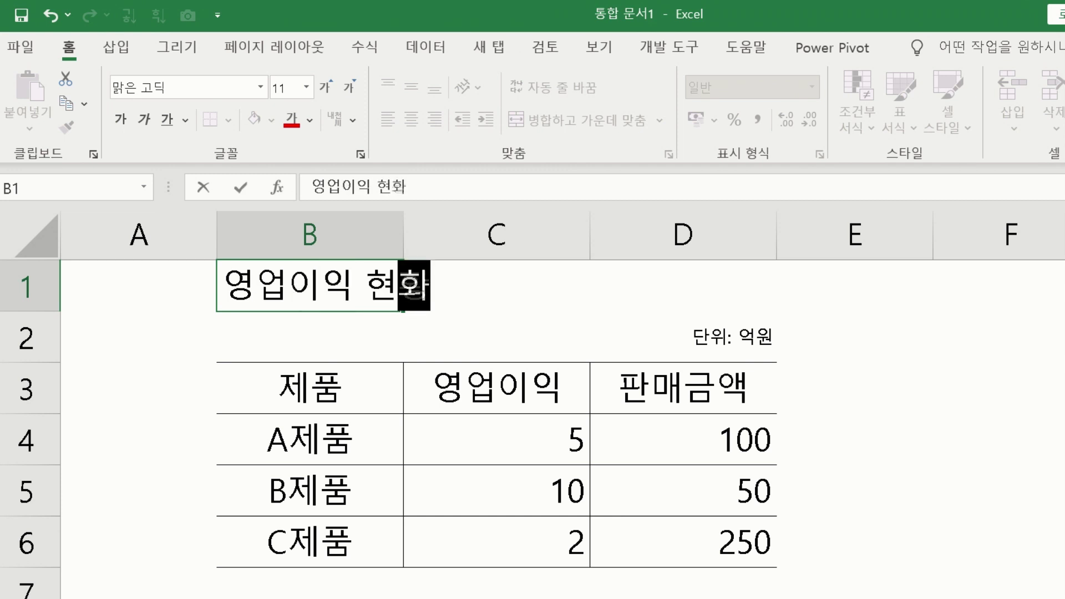
key(Return)
Merge and center the title across B1:D1
drag(329, 294, 708, 290)
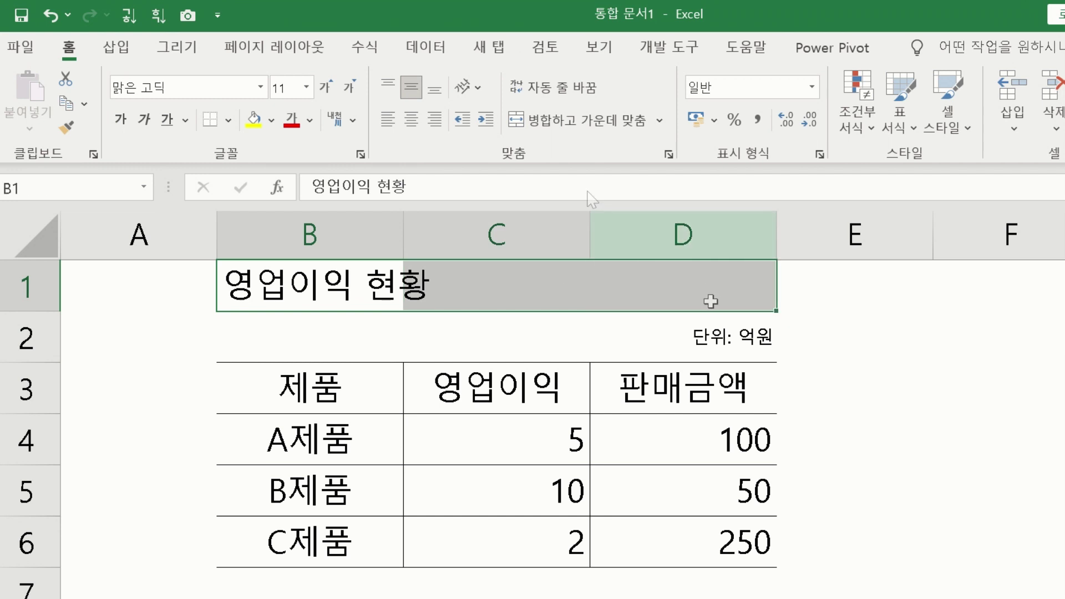
click(560, 122)
click(941, 471)
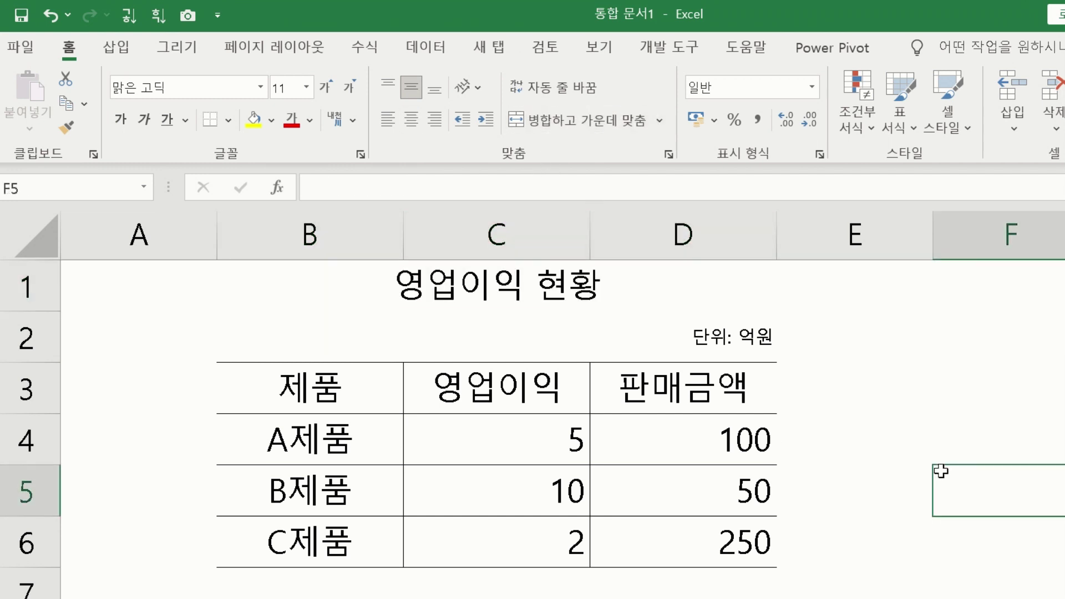
Try a double underline on the title in B1, settle on a single underline, and make the title bold
click(564, 291)
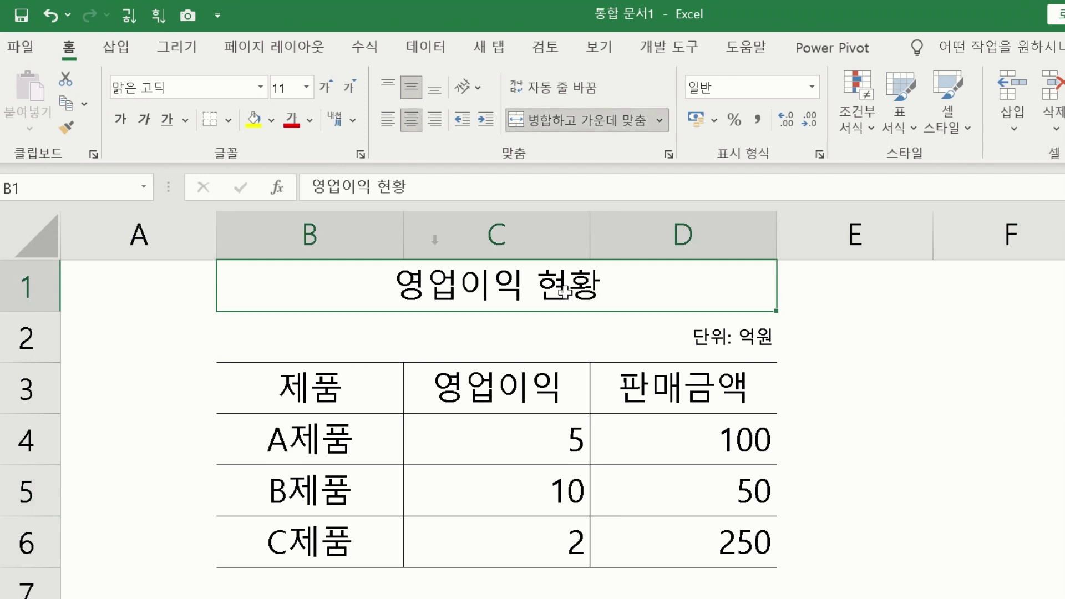
click(186, 120)
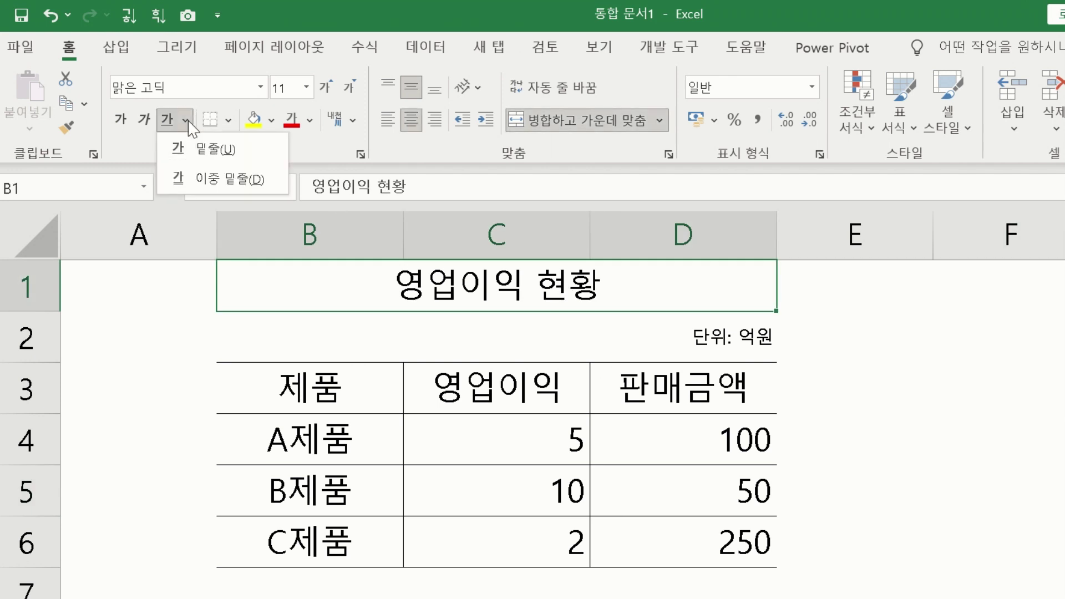
click(199, 167)
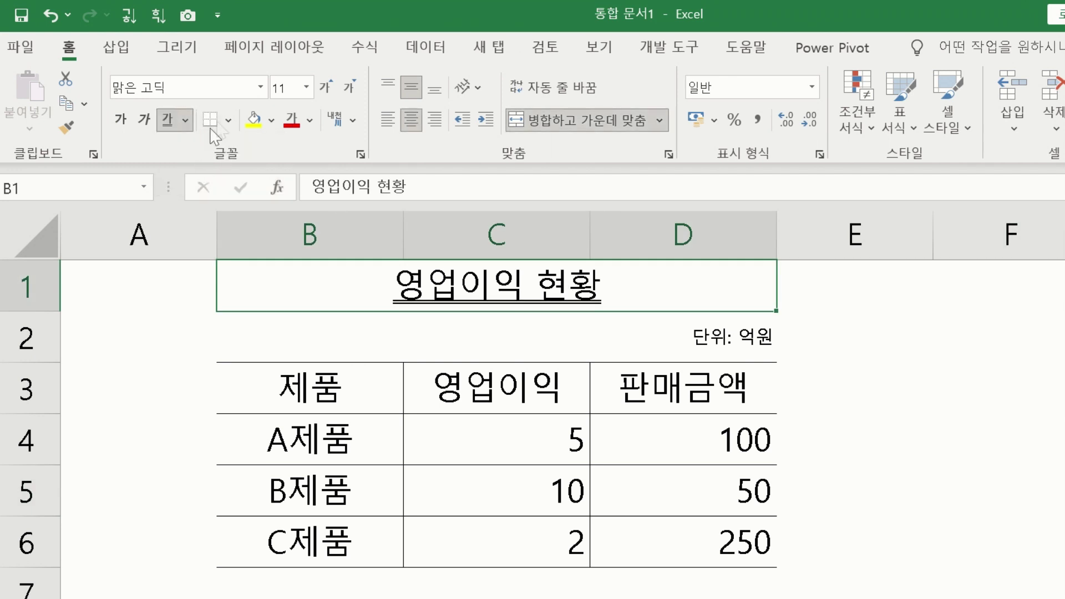
click(185, 119)
click(188, 142)
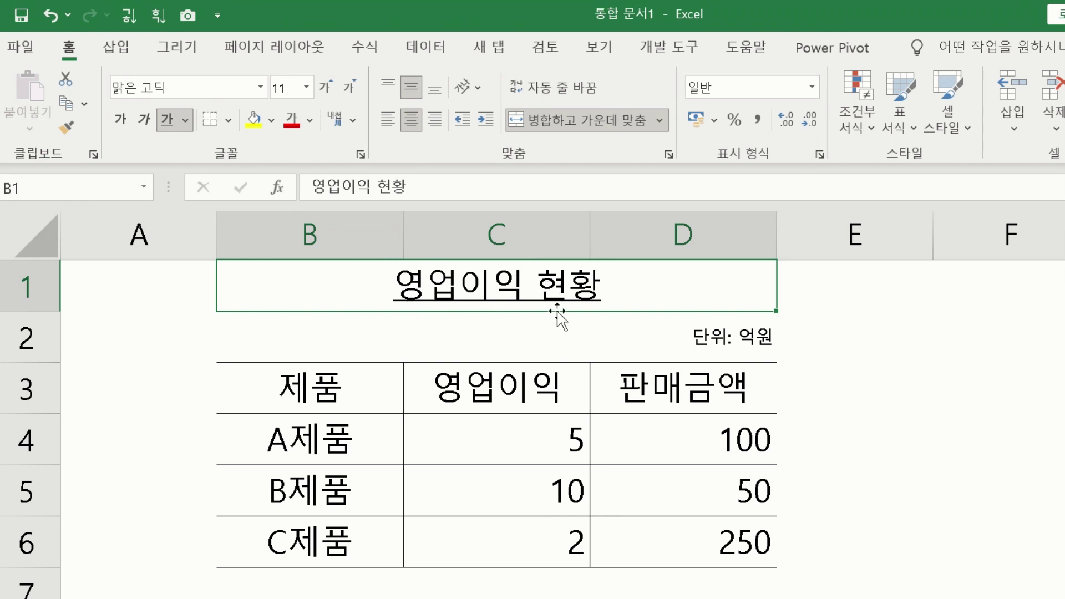
click(121, 120)
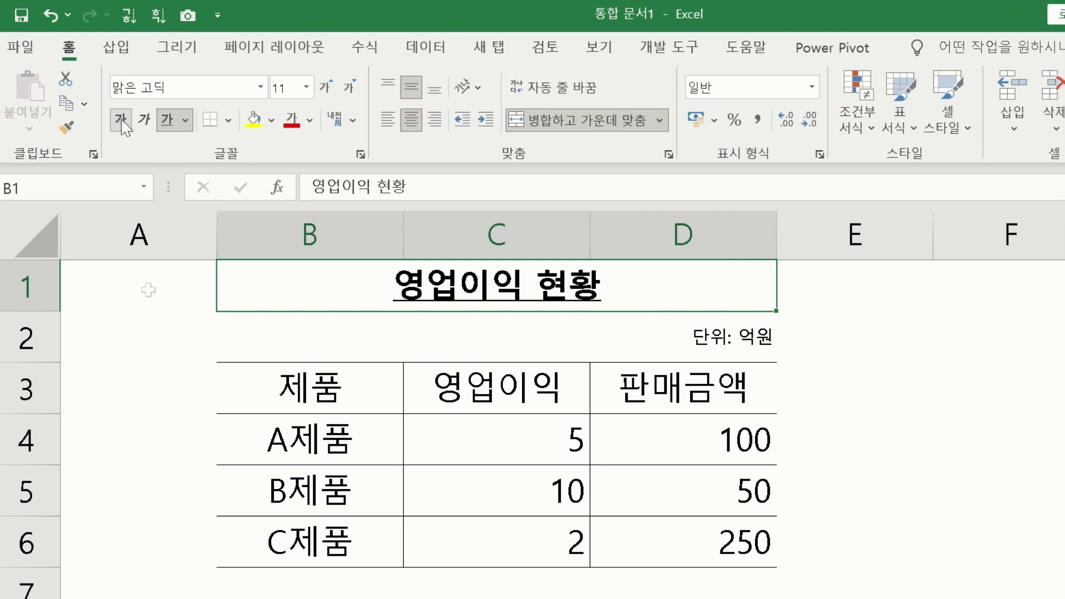
Try bold text on the product column B3:B6 and the headers C3:D3, and remove it again
drag(330, 397, 333, 549)
ctrl+drag(502, 387, 609, 381)
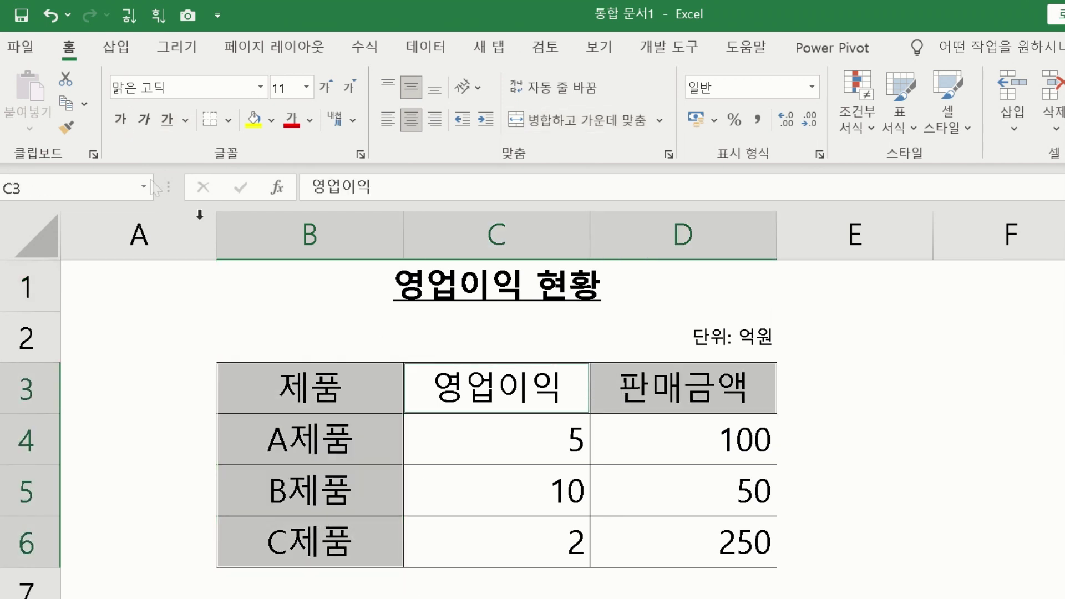
click(129, 123)
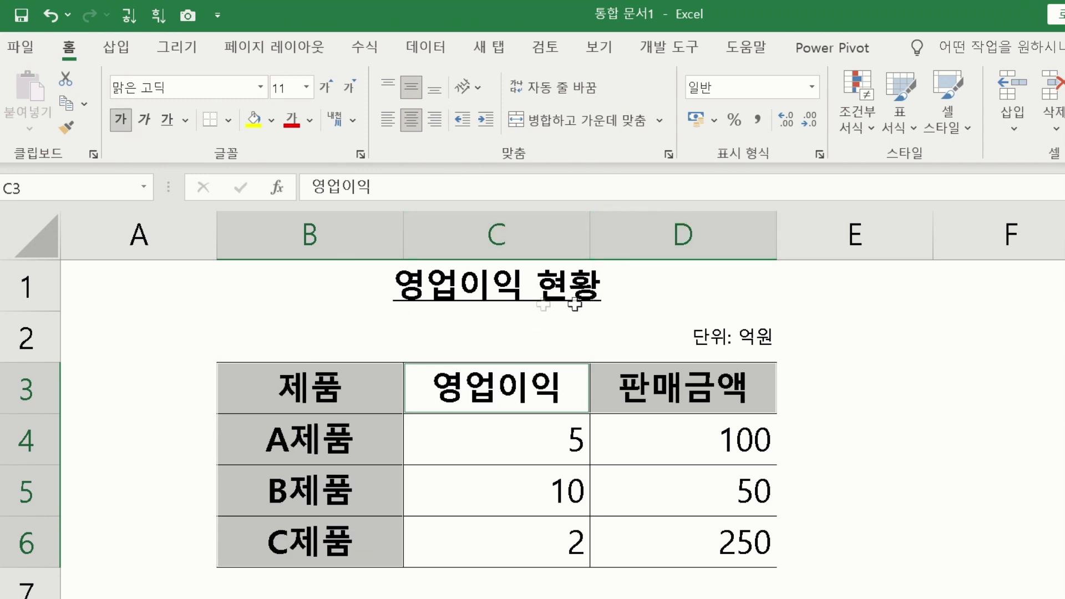
click(120, 121)
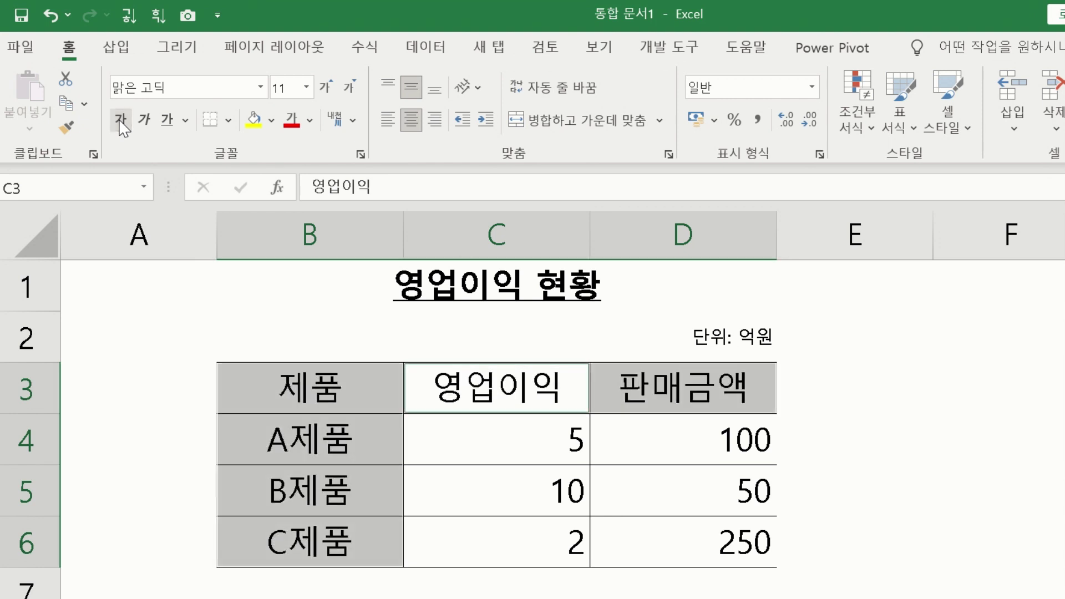
click(248, 598)
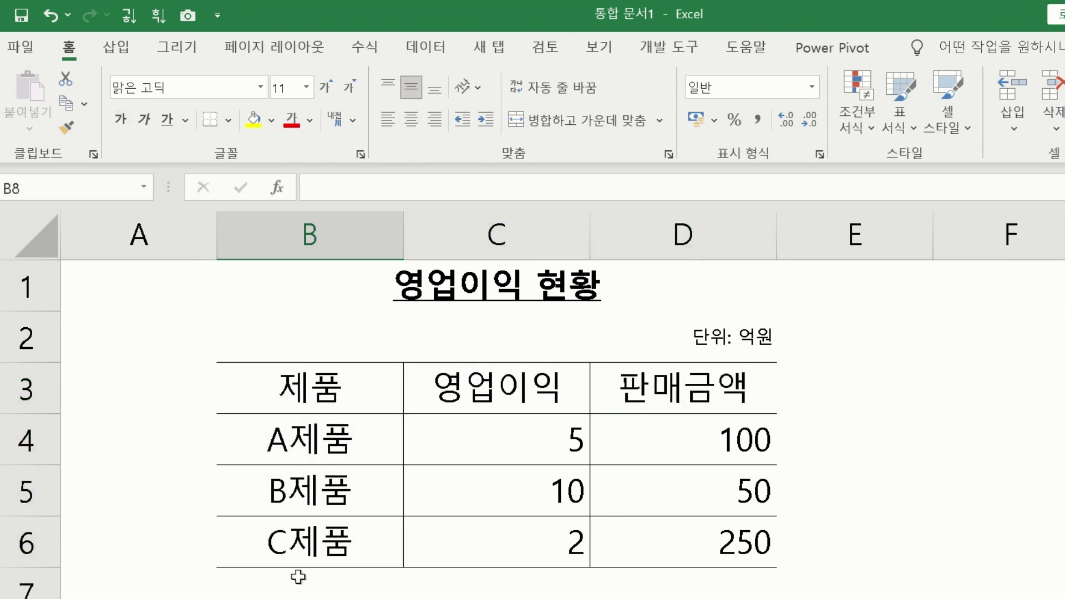
click(451, 263)
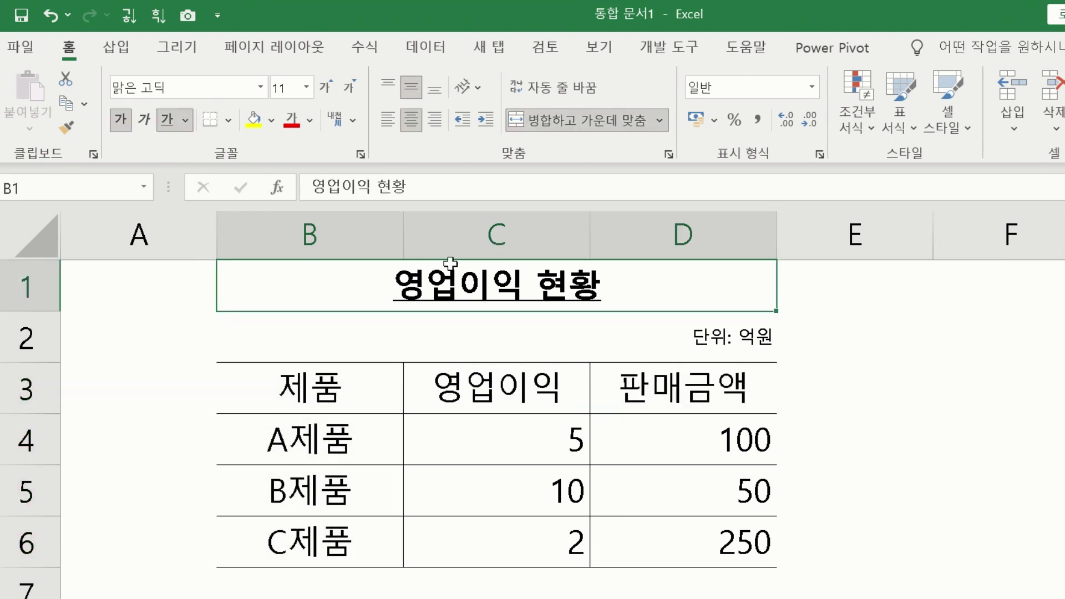
drag(318, 383, 310, 541)
drag(373, 395, 732, 396)
drag(294, 421, 304, 533)
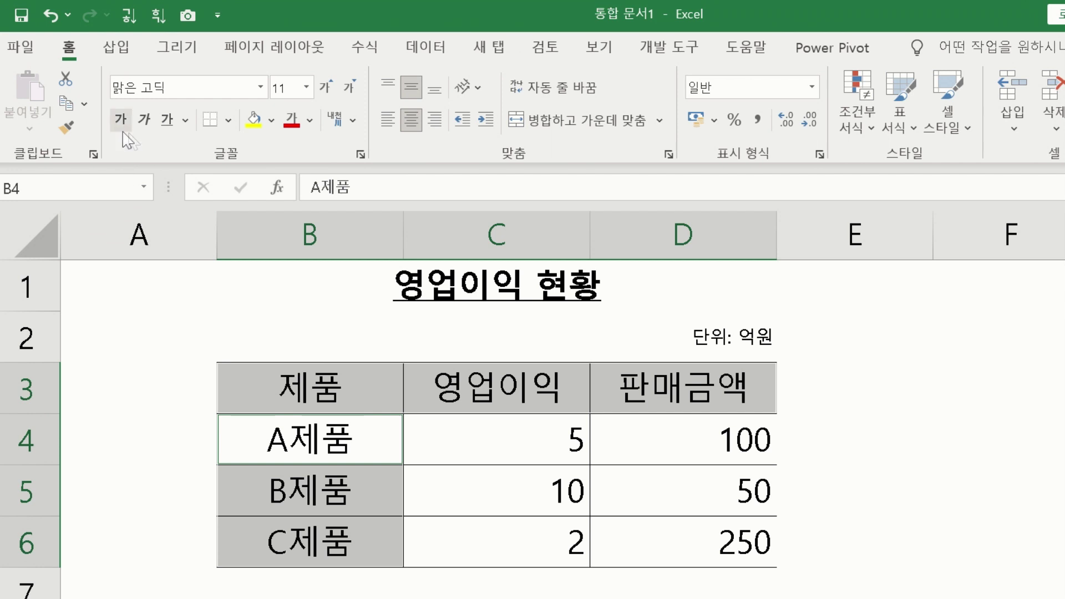
click(362, 334)
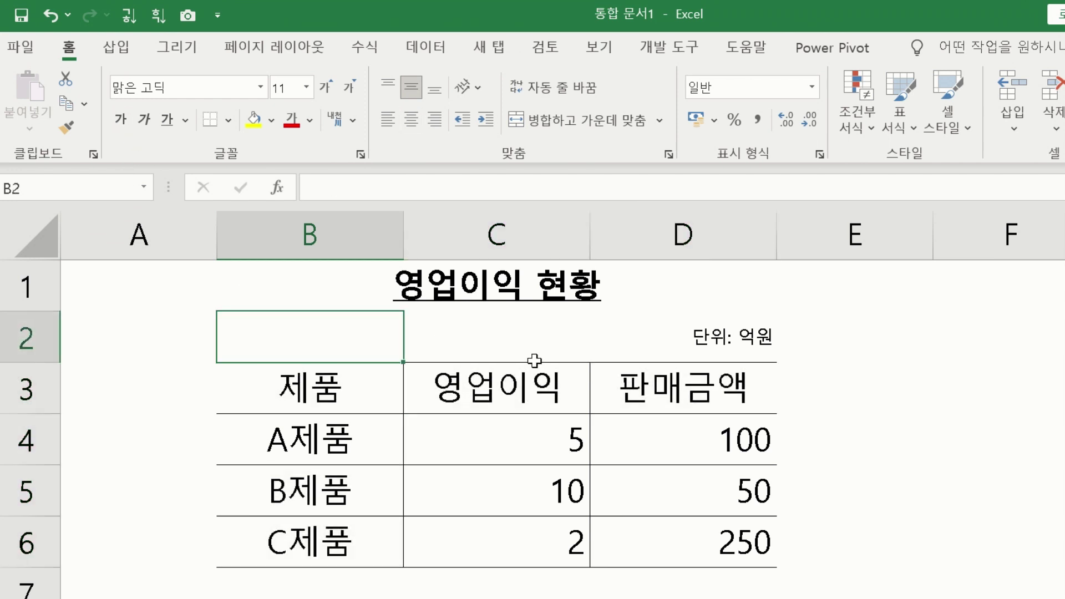
click(532, 298)
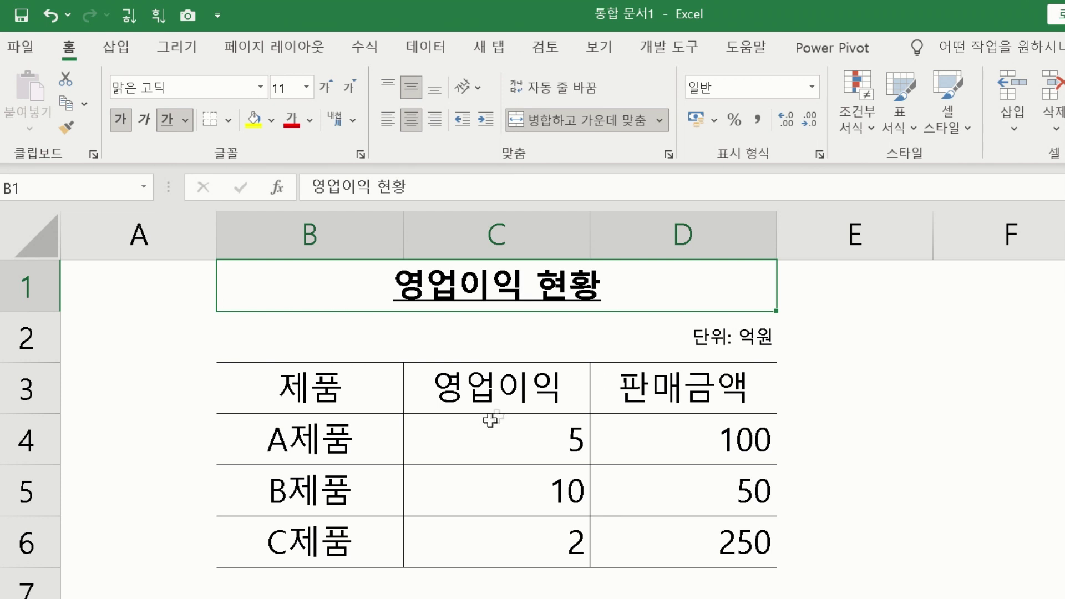
click(431, 486)
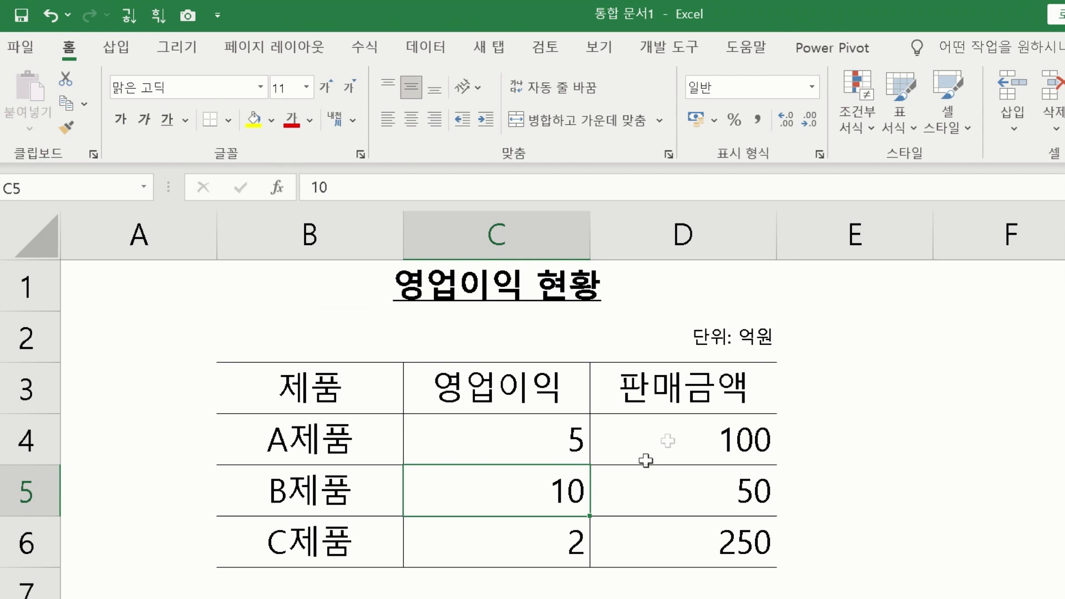
click(690, 409)
click(670, 470)
click(527, 480)
Insert the message "B제품 판매 집중 필요 함" in front of the existing title text in B1
double_click(534, 304)
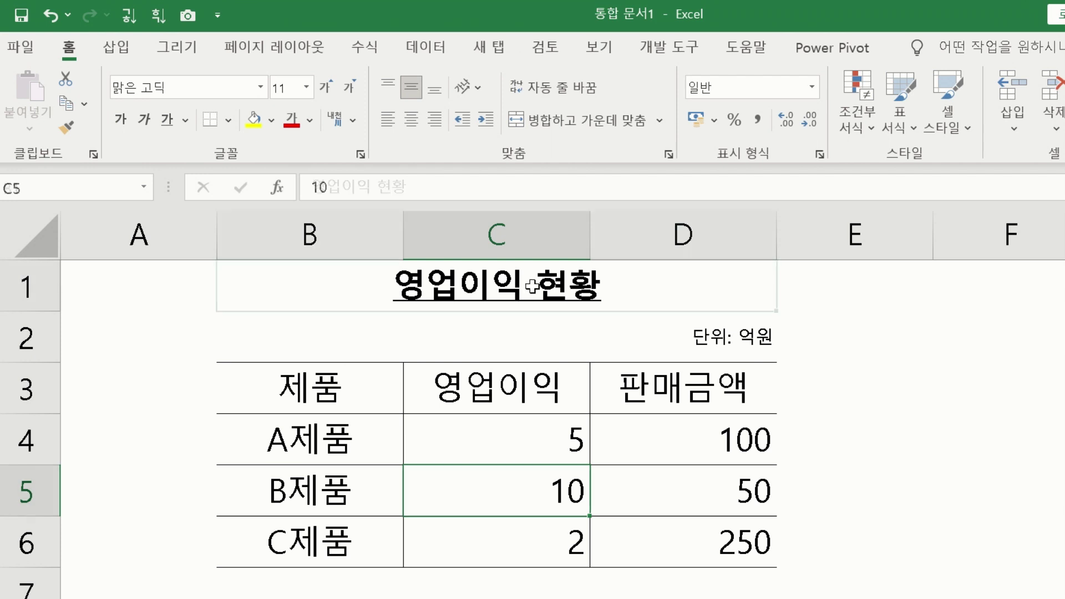
key(Left)
key(Left)
key(Left)
key(Left)
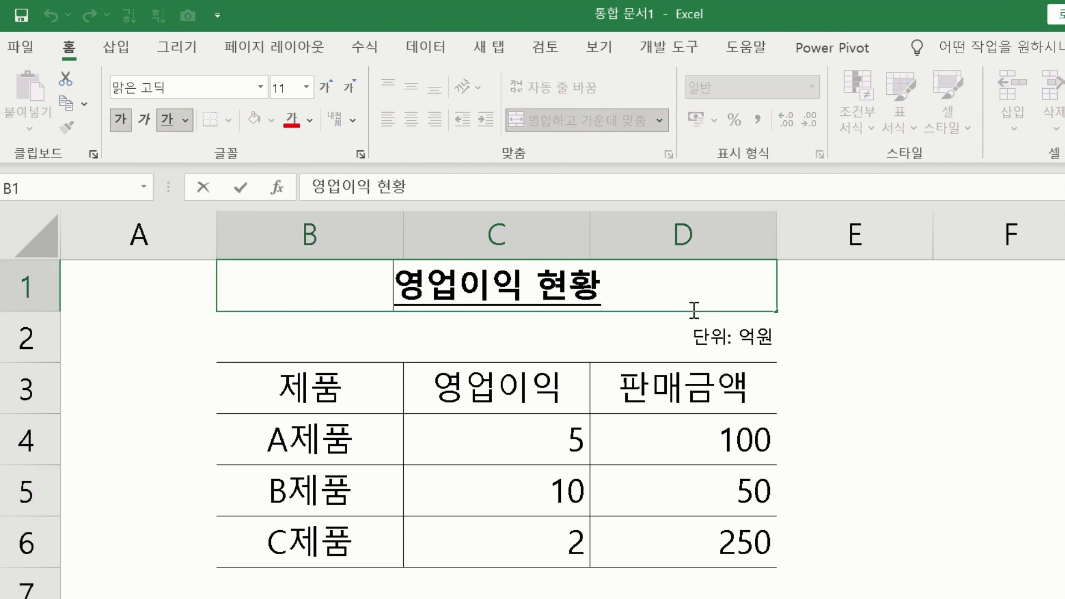
text(B제품)
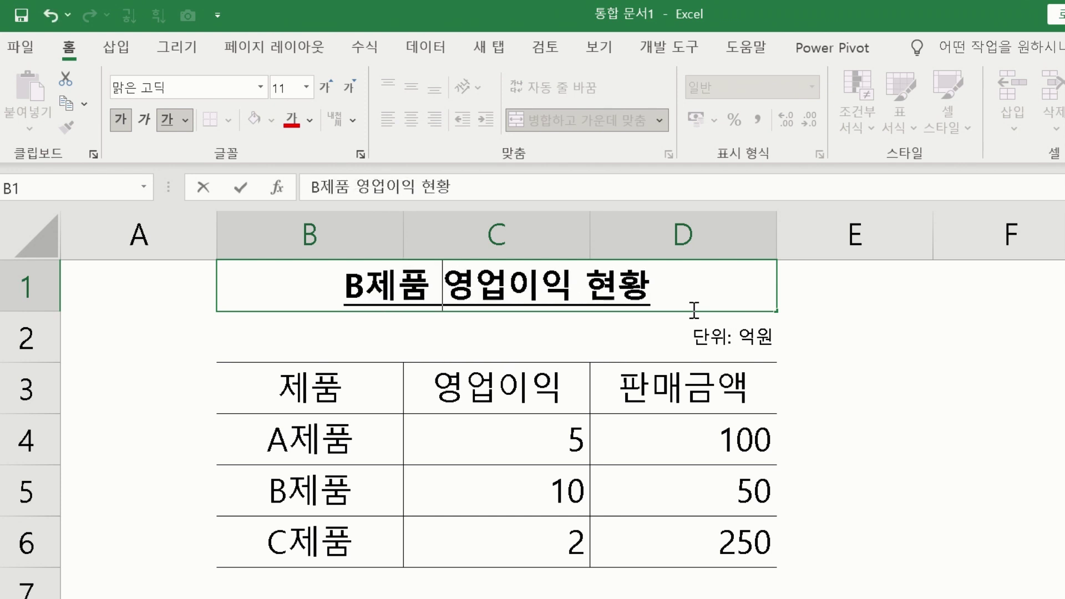
text( vks)
key(BackSpace)
key(BackSpace)
key(BackSpace)
key(Hangul)
text(ㅍ판매 집중 )
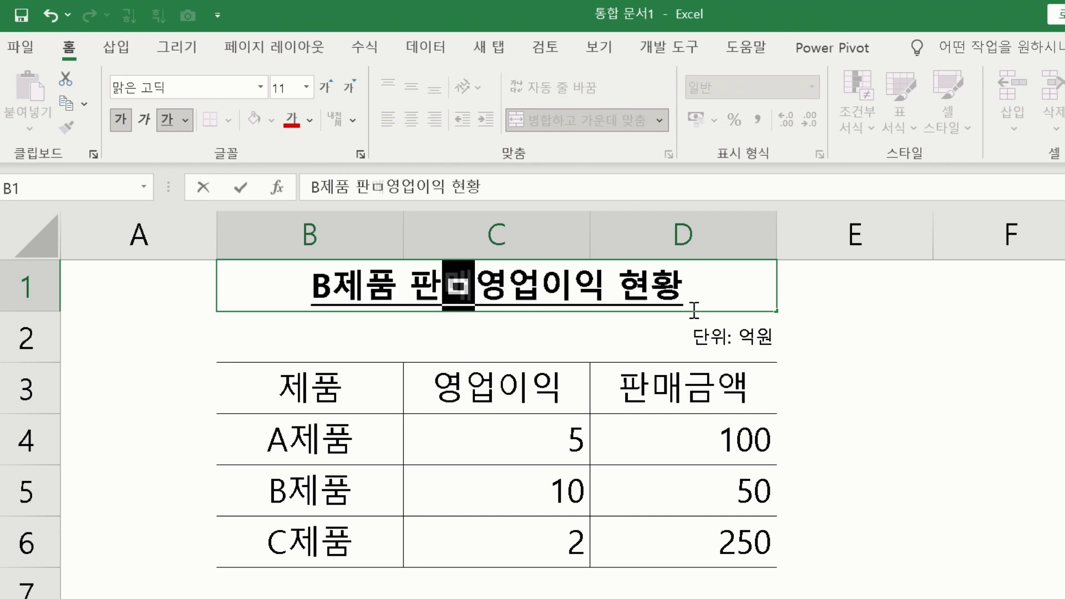
text(필요 함)
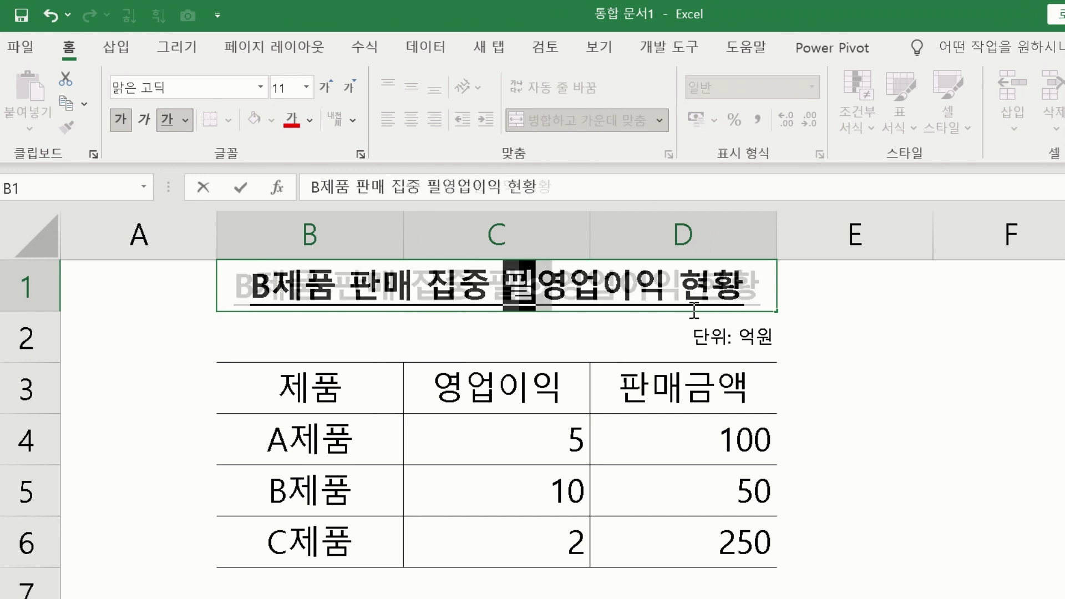
Delete the old wording "영업이익 현황" from the end of the title and commit the cell
key(Delete)
key(Delete)
key(Delete)
key(Delete)
key(Delete)
key(Delete)
key(Delete)
key(Return)
click(1064, 439)
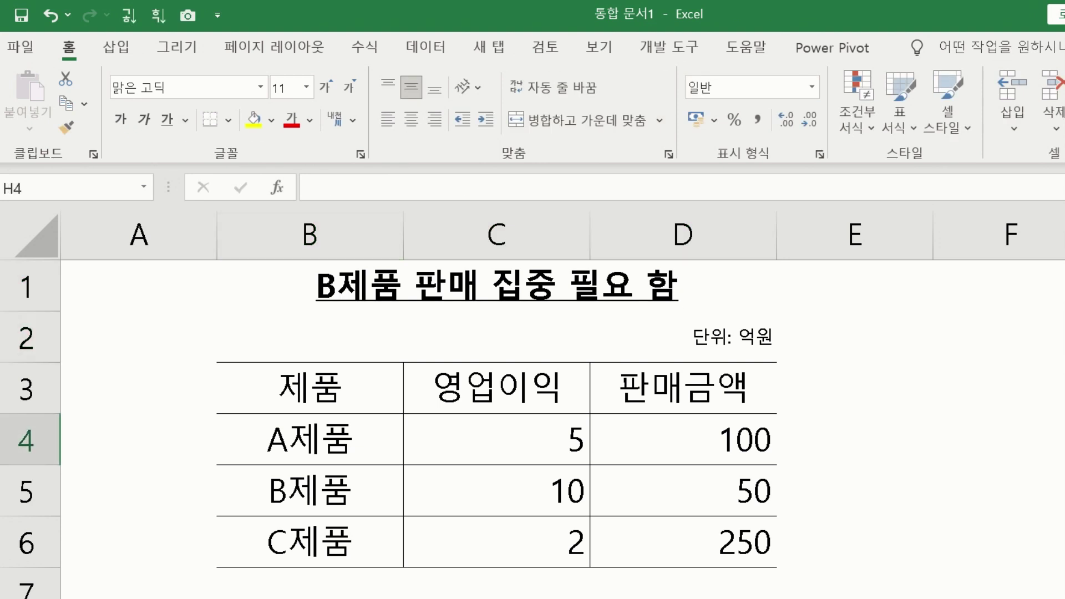
click(1049, 466)
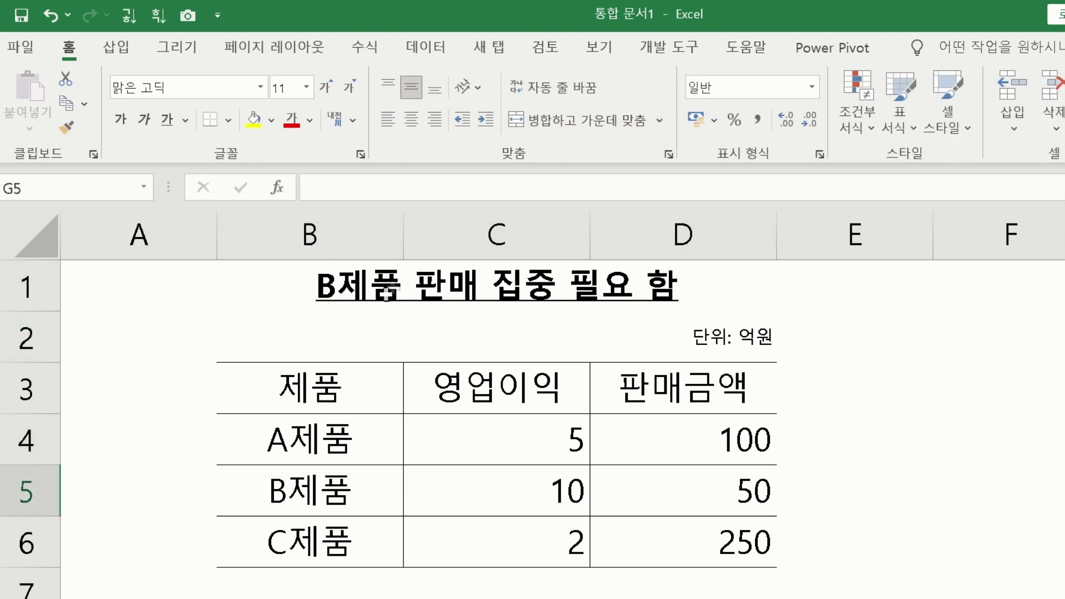
click(365, 288)
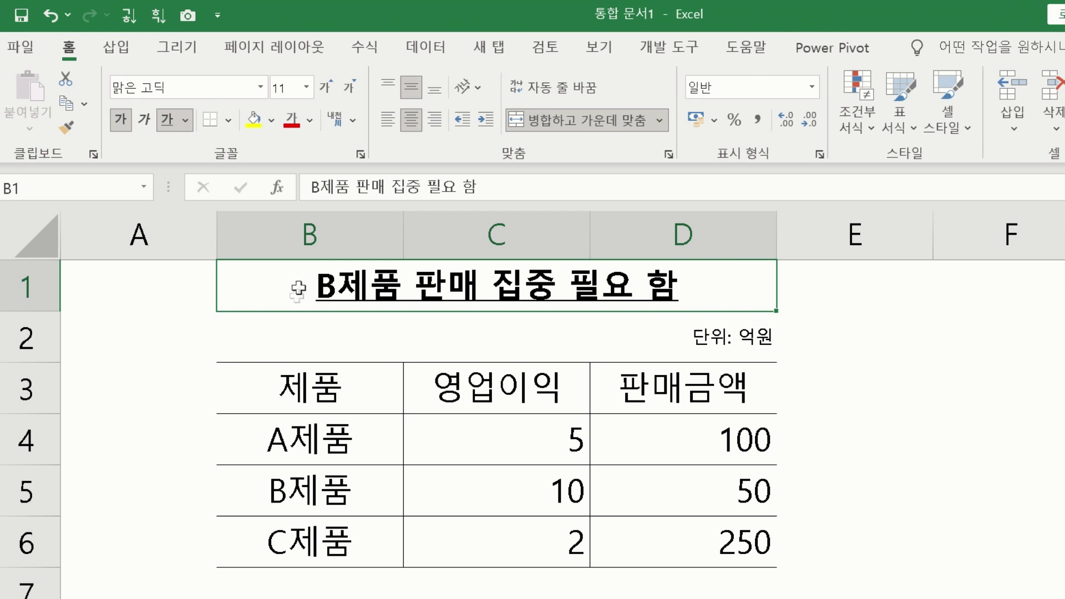
click(285, 480)
drag(485, 480, 758, 486)
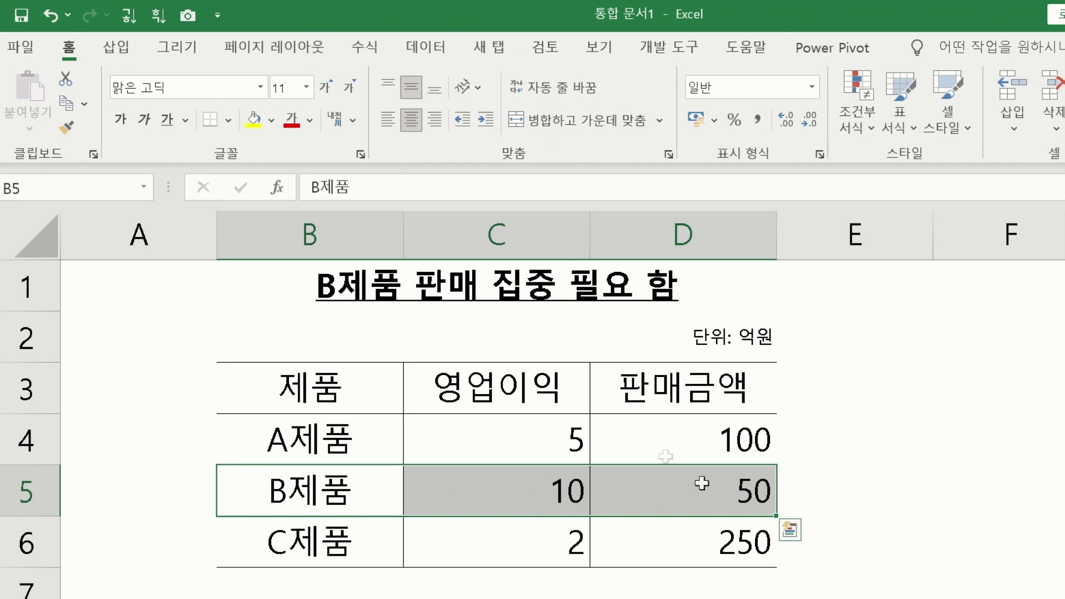
Insert "영업이익이 높으므로" after "B제품" in the title in B1
double_click(508, 294)
key(Left)
key(Left)
key(Left)
key(Left)
text(영업)
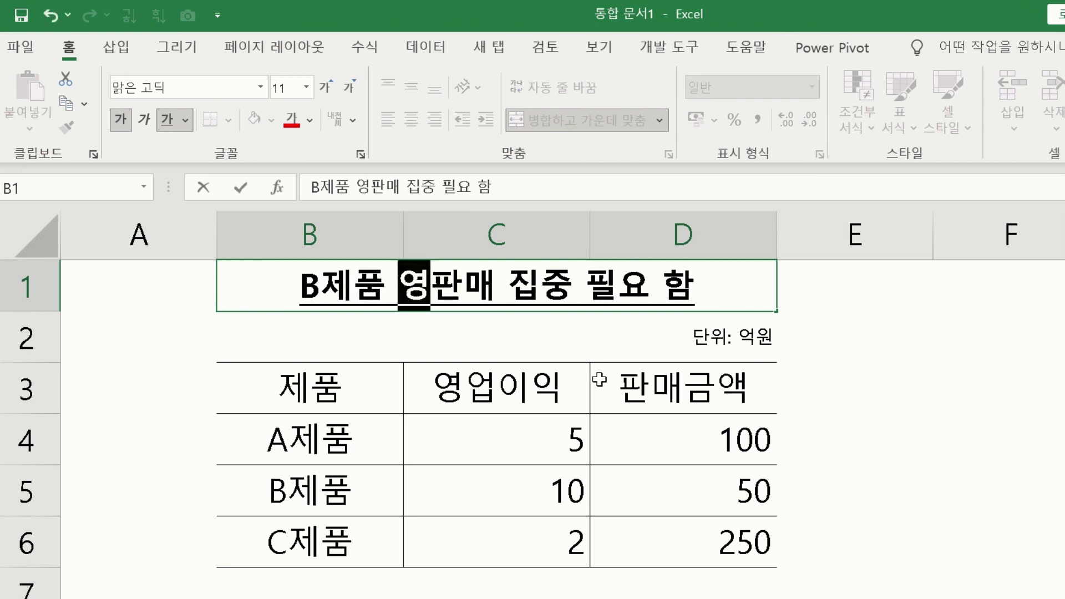
text(이익)
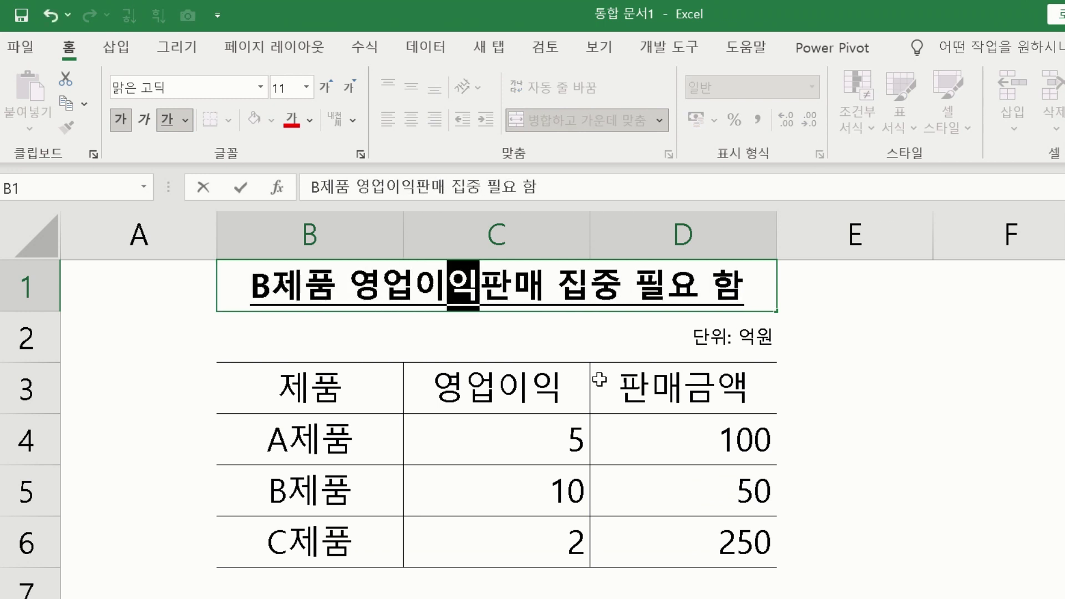
text(이 높ㅇ)
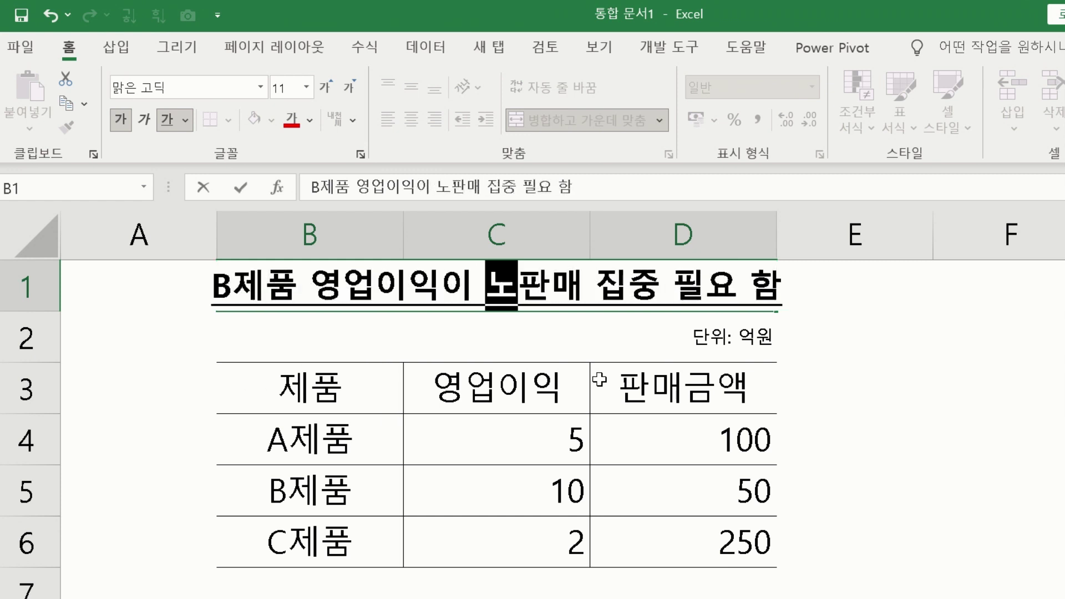
text(으므로)
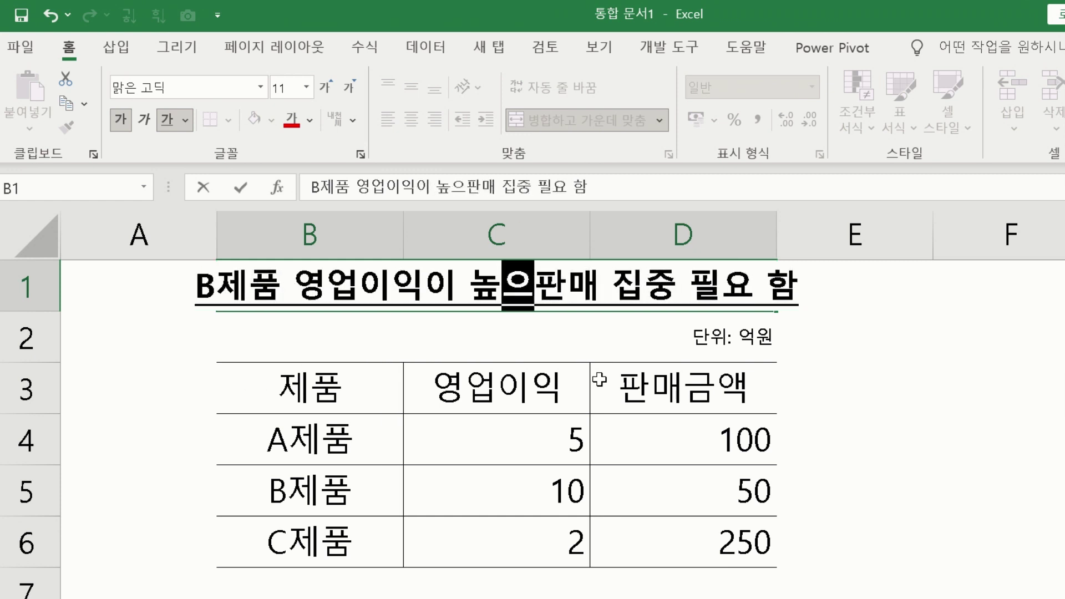
Replace "집중" with "확대" in the title in B1 and commit the cell
key(Right)
key(Right)
key(Right)
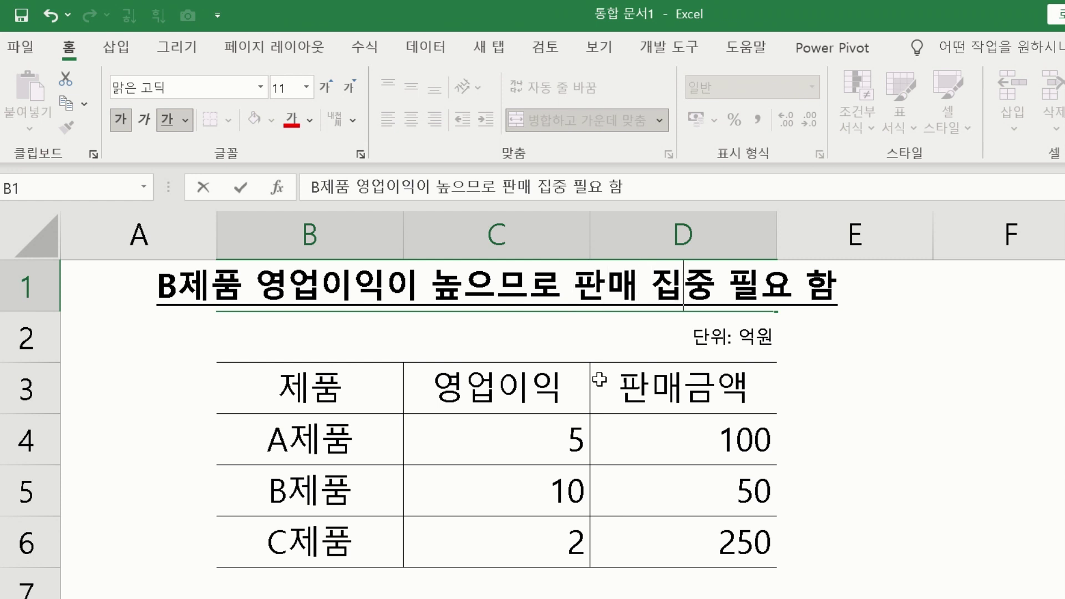
key(Left)
key(Left)
text(확ㄷㅐ)
key(Delete)
key(Delete)
key(Delete)
key(Return)
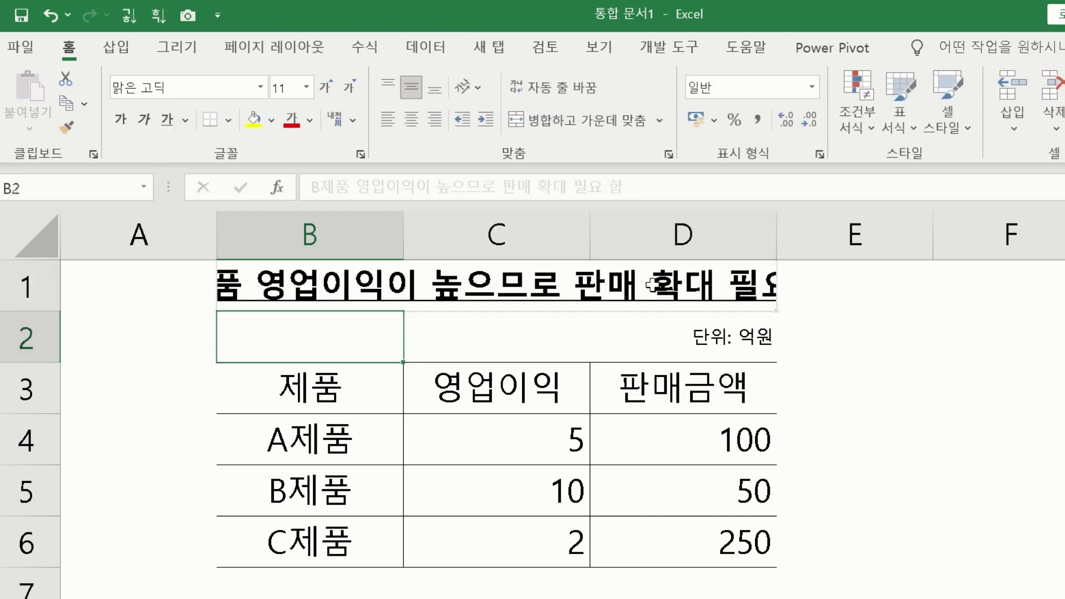
Widen columns B to D equally so the full title fits across the merged cell B1
click(673, 283)
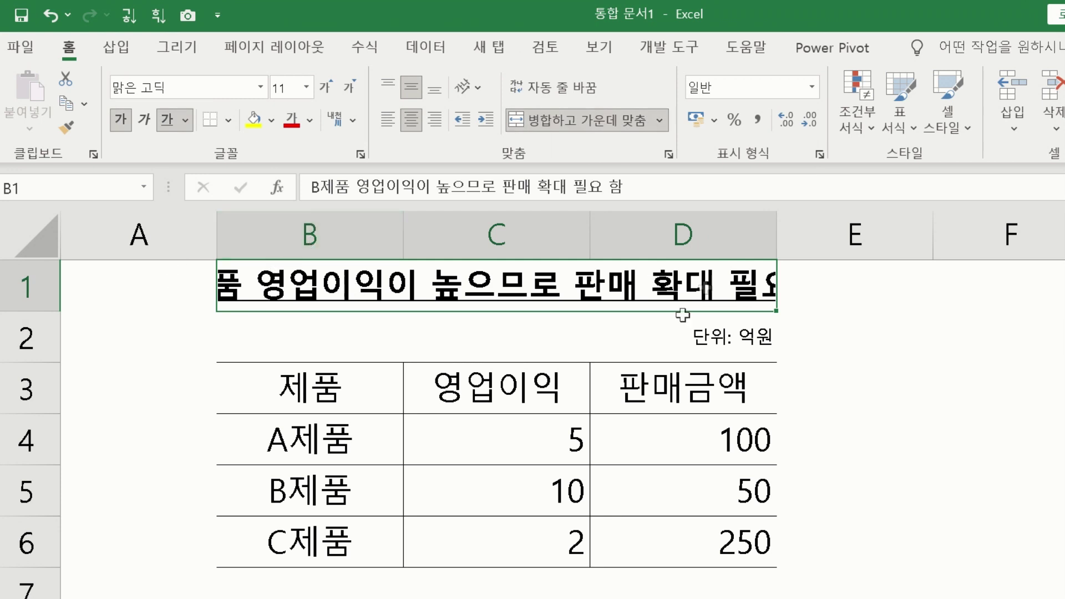
drag(682, 232, 285, 258)
drag(404, 228, 491, 234)
click(464, 305)
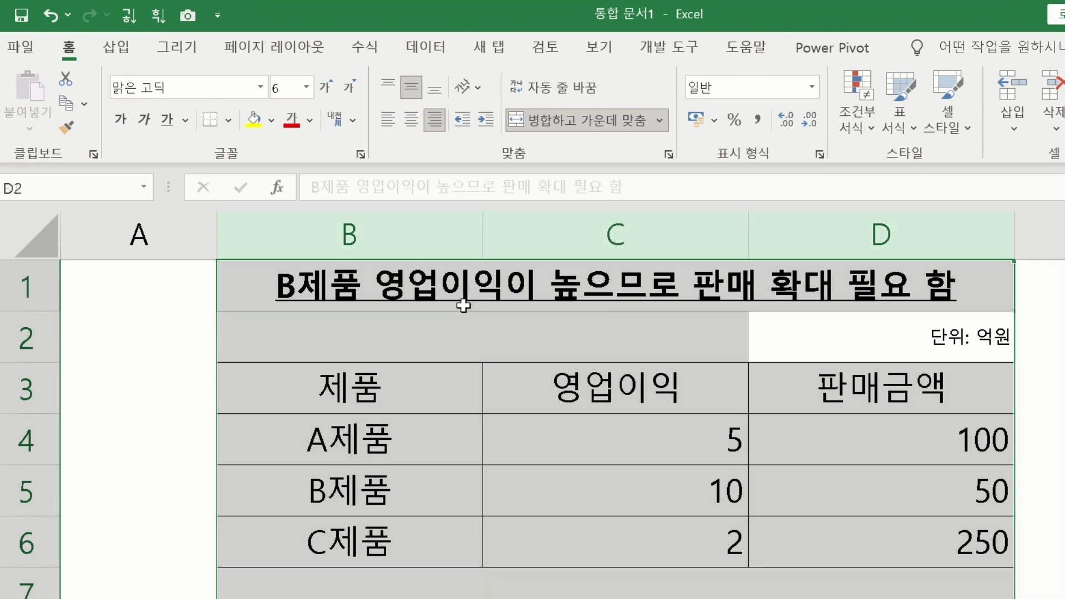
click(385, 339)
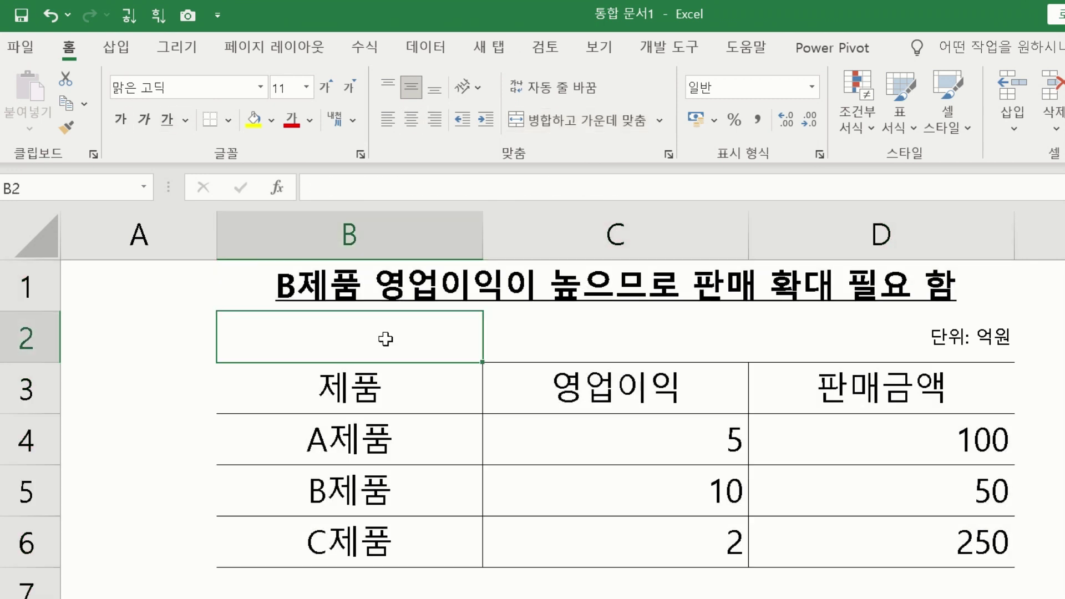
click(744, 593)
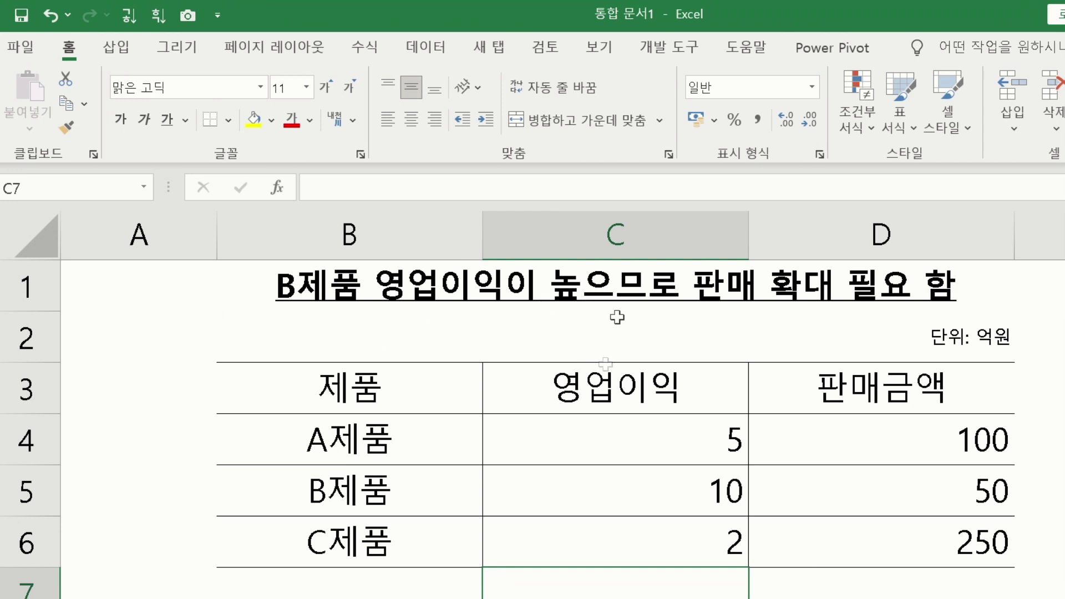
click(629, 383)
click(627, 473)
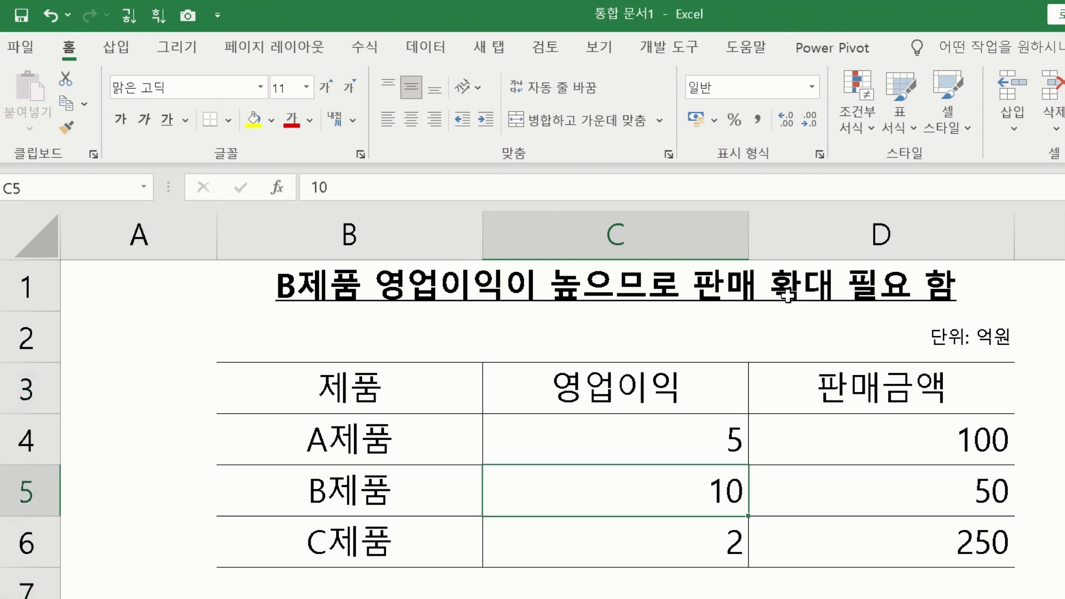
drag(366, 489, 941, 500)
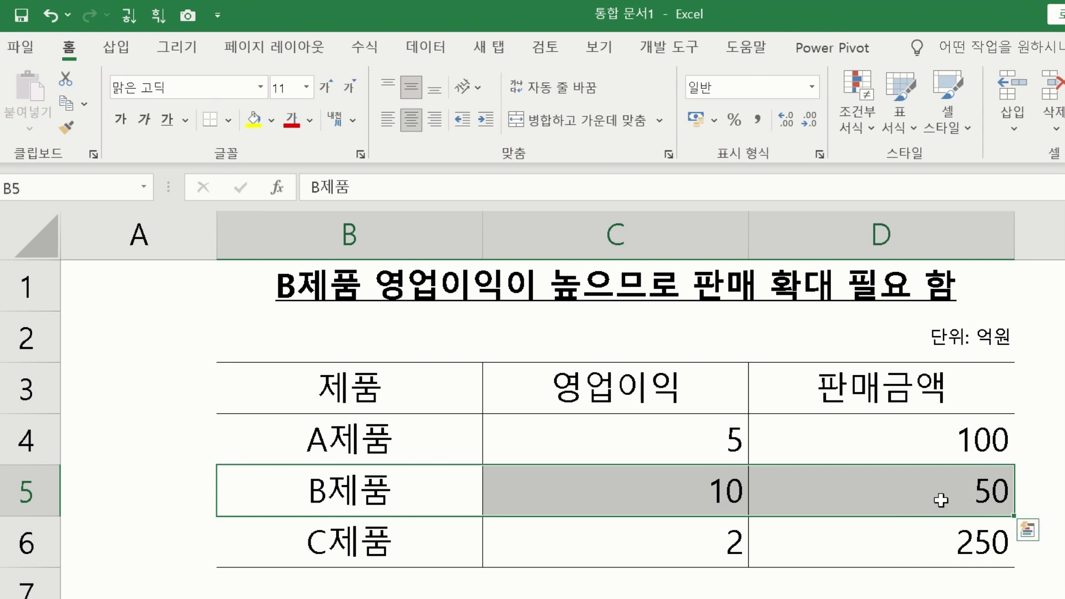
click(604, 580)
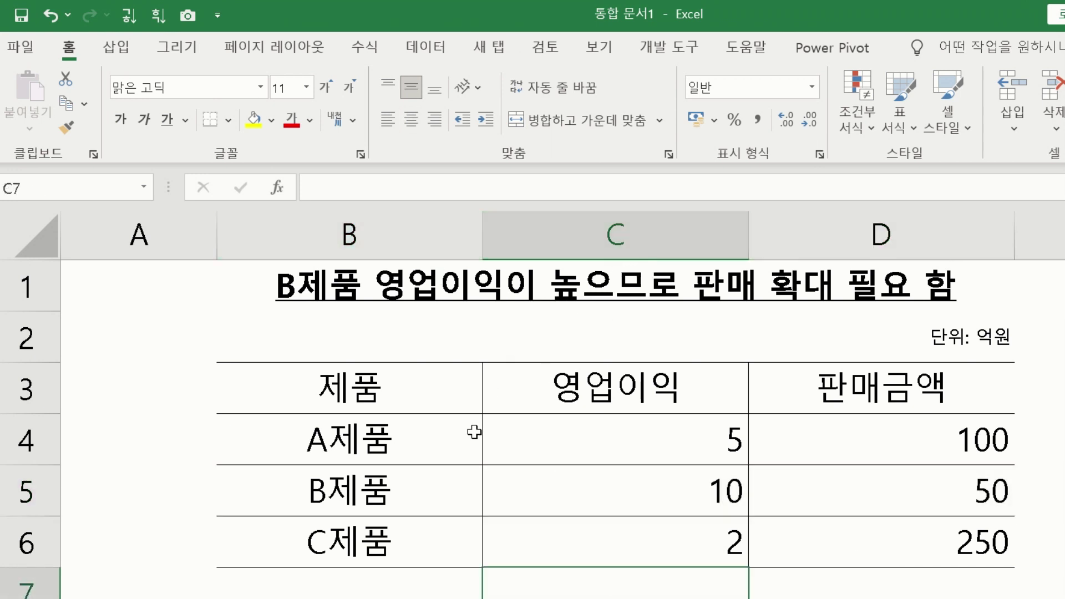
click(406, 587)
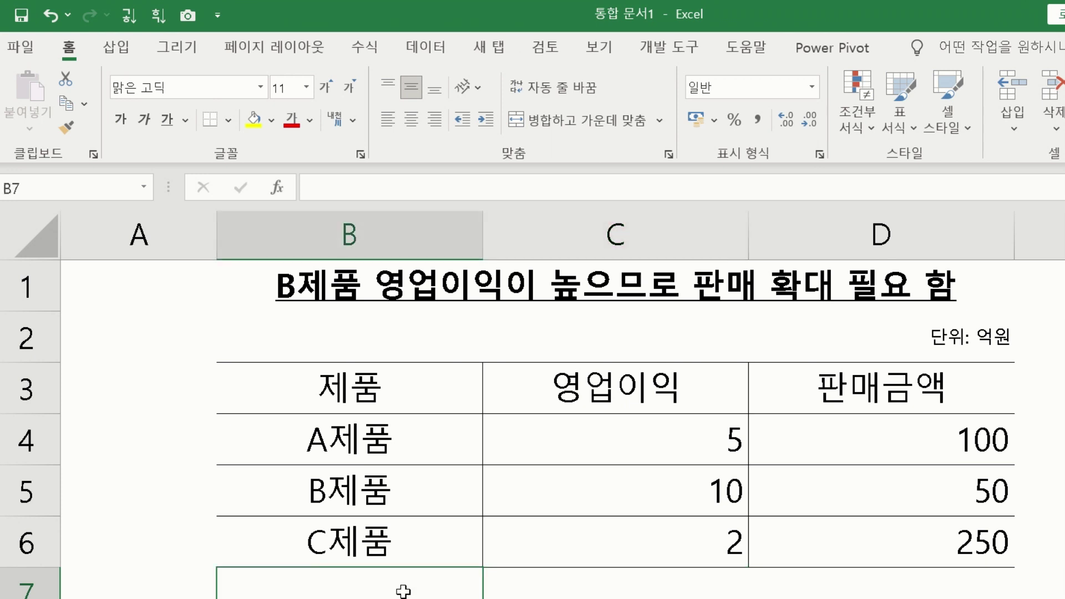
Delete the final word "함" from the title in B1 and commit the cell
double_click(466, 278)
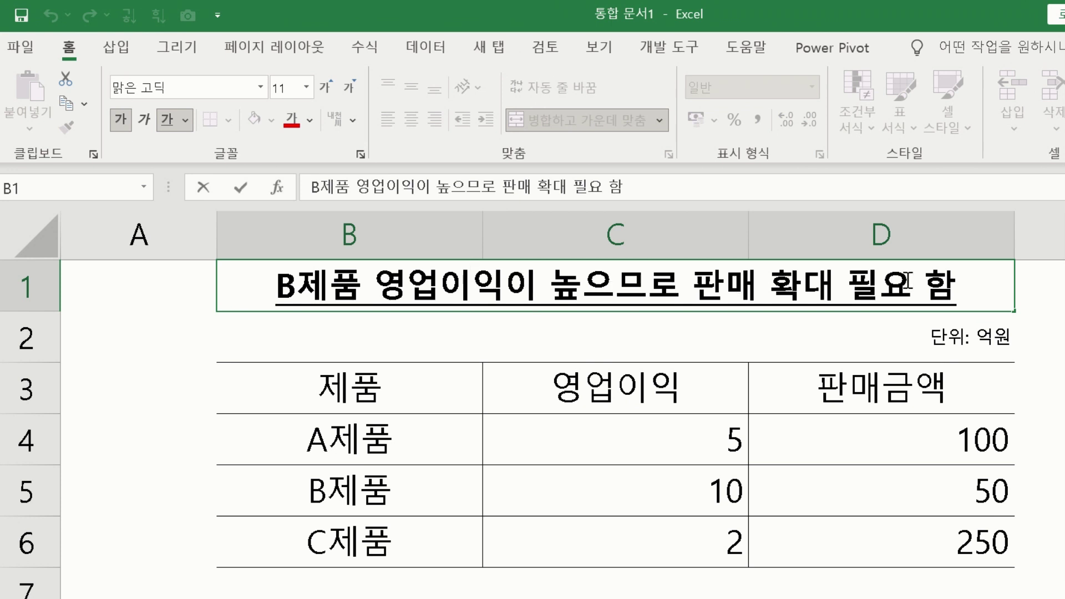
click(930, 277)
key(Delete)
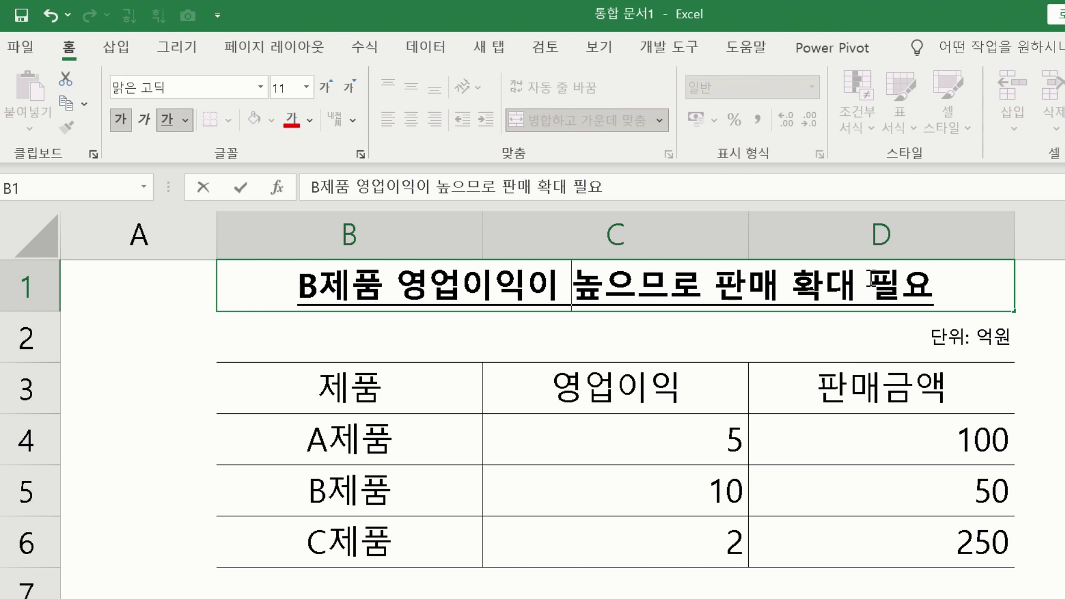
click(1041, 333)
key(Return)
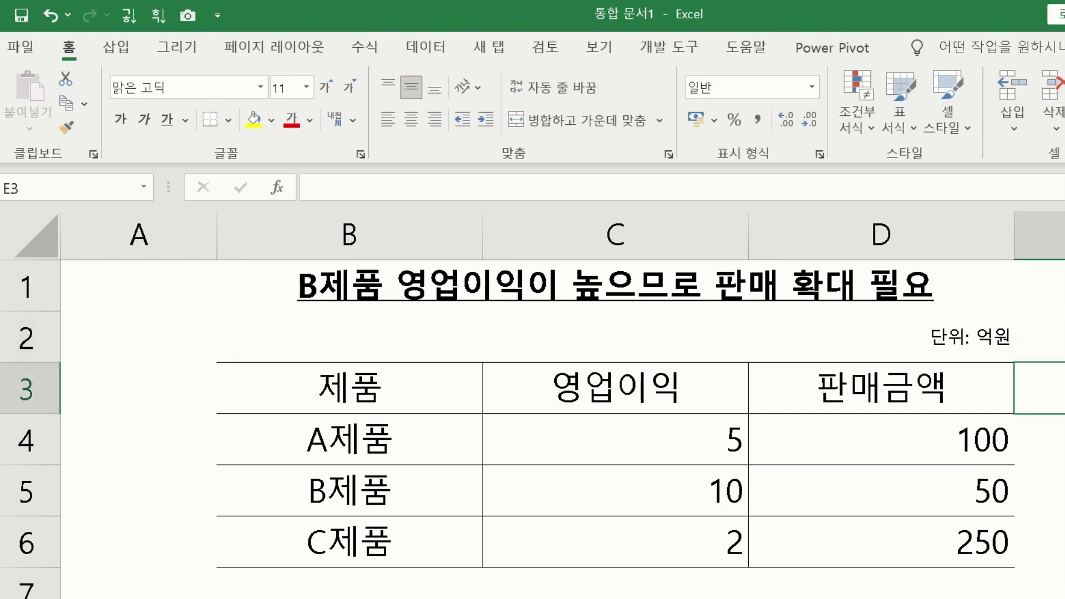
Replace "이 높으므로" after "영업이익" in the title in B1 with the Hanja character 高
click(839, 433)
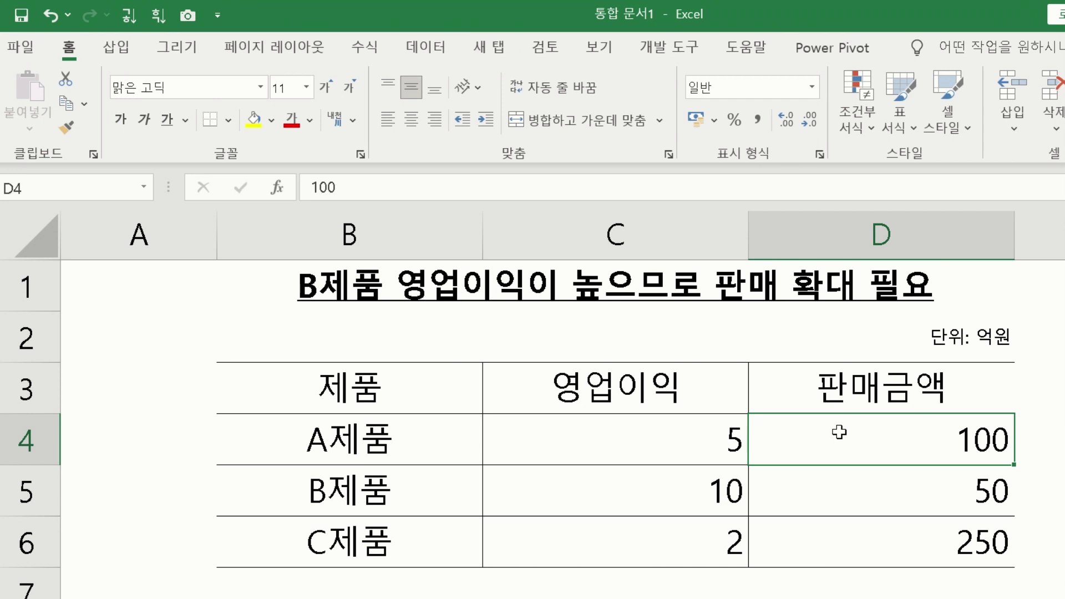
click(585, 286)
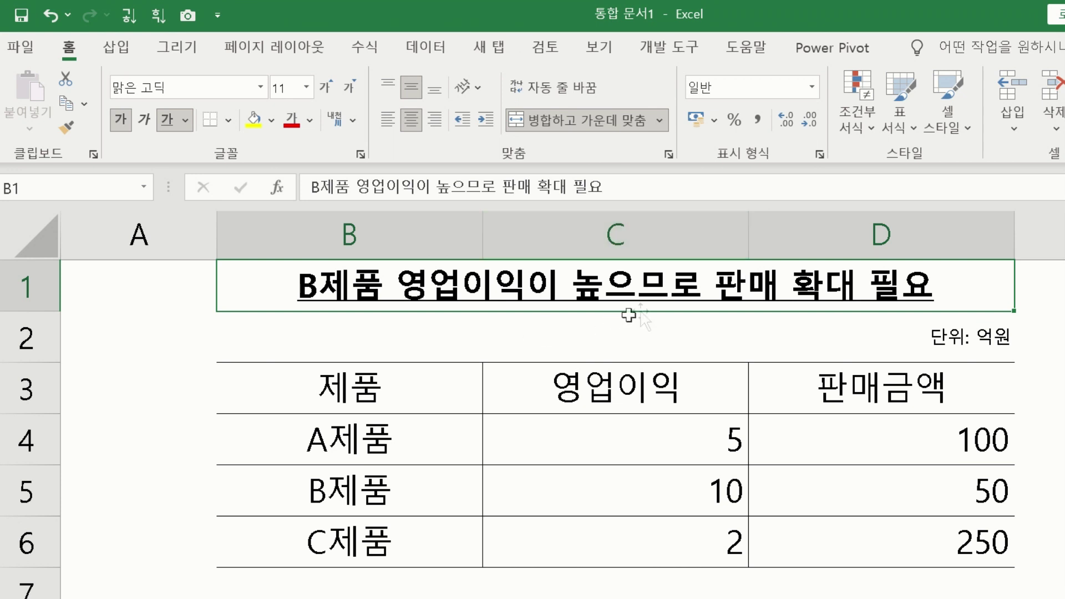
double_click(530, 291)
drag(530, 291, 587, 297)
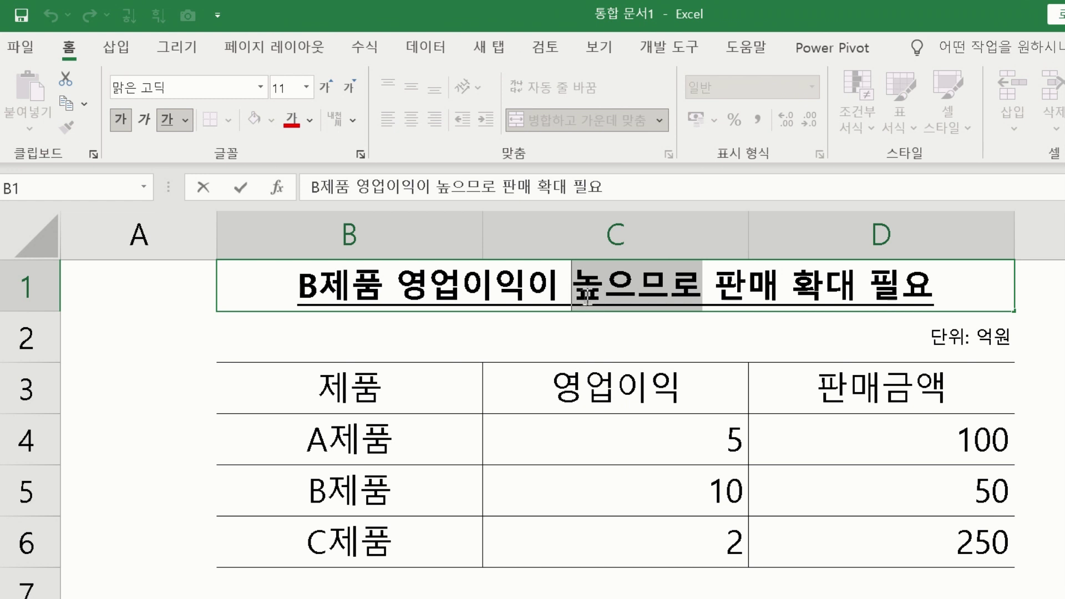
text(고)
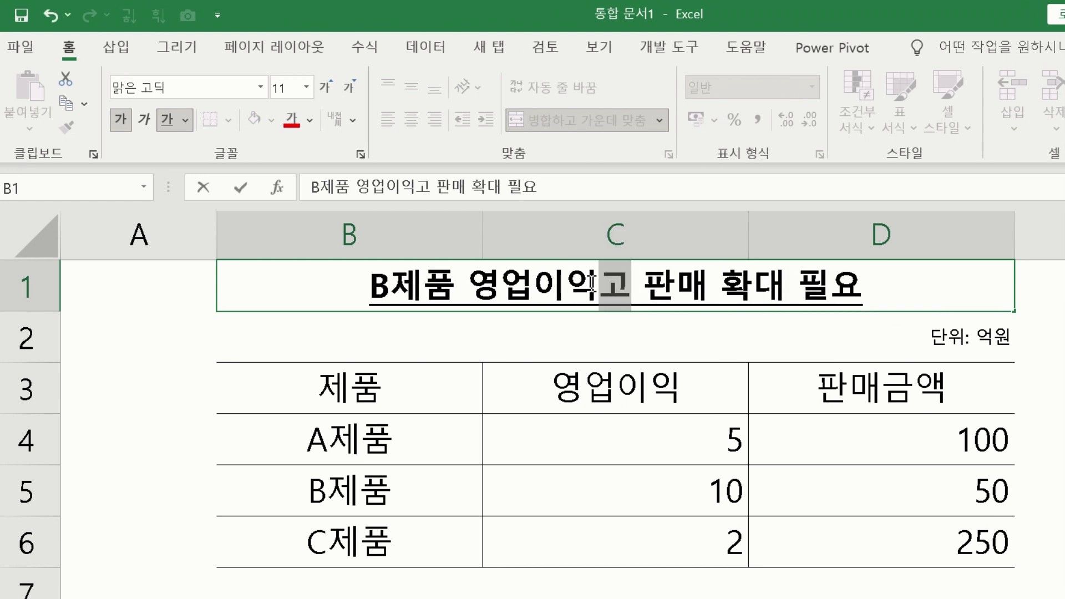
key(Hangul_Hanja)
key(Return)
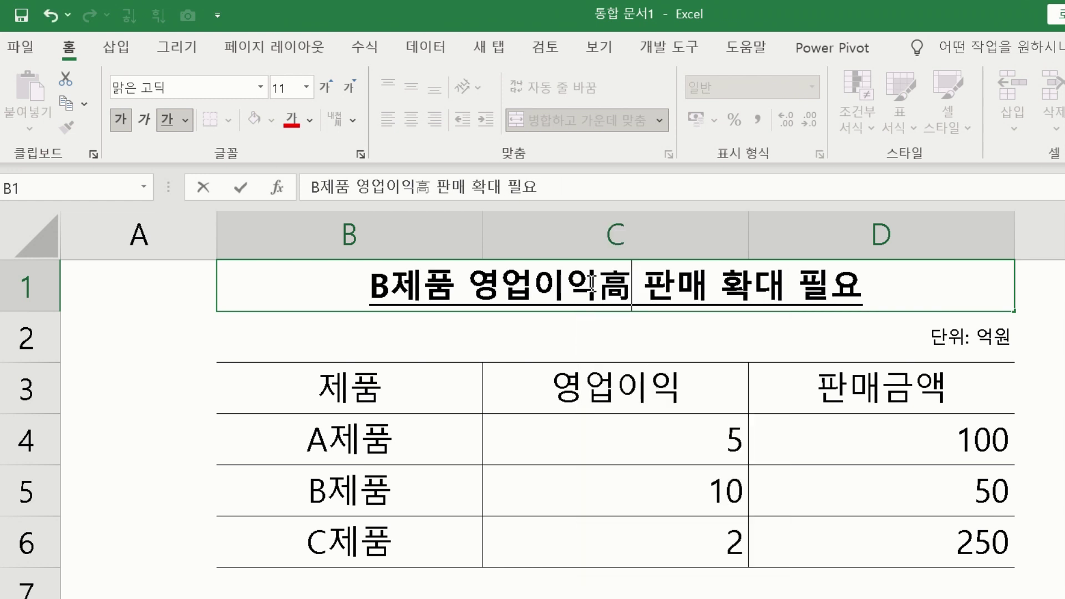
Insert the special character → between "高" and "판매" in the title
text(ㅁ)
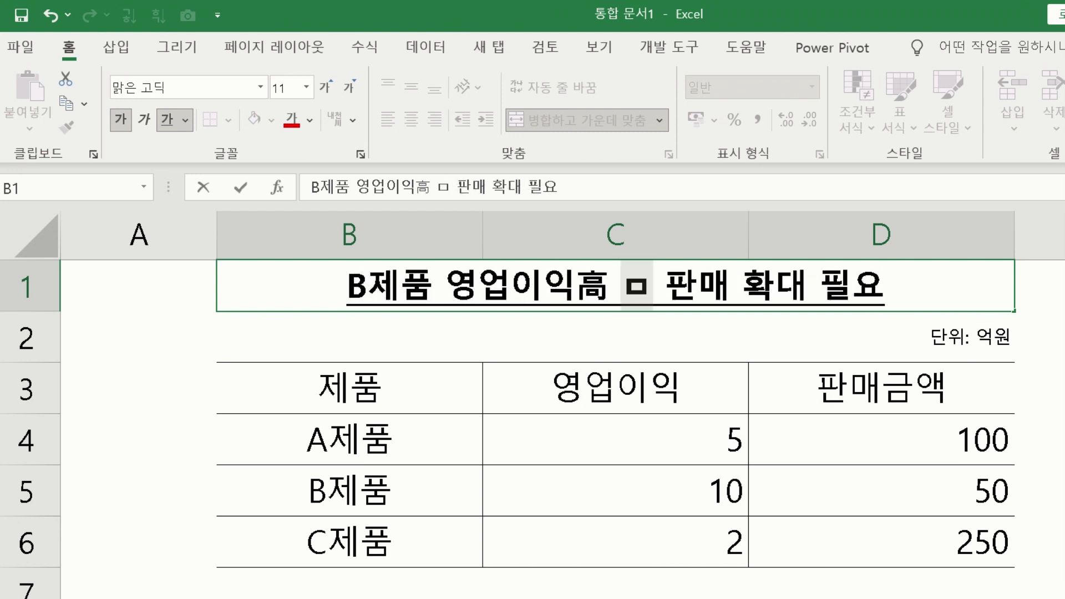
key(Hangul_Hanja)
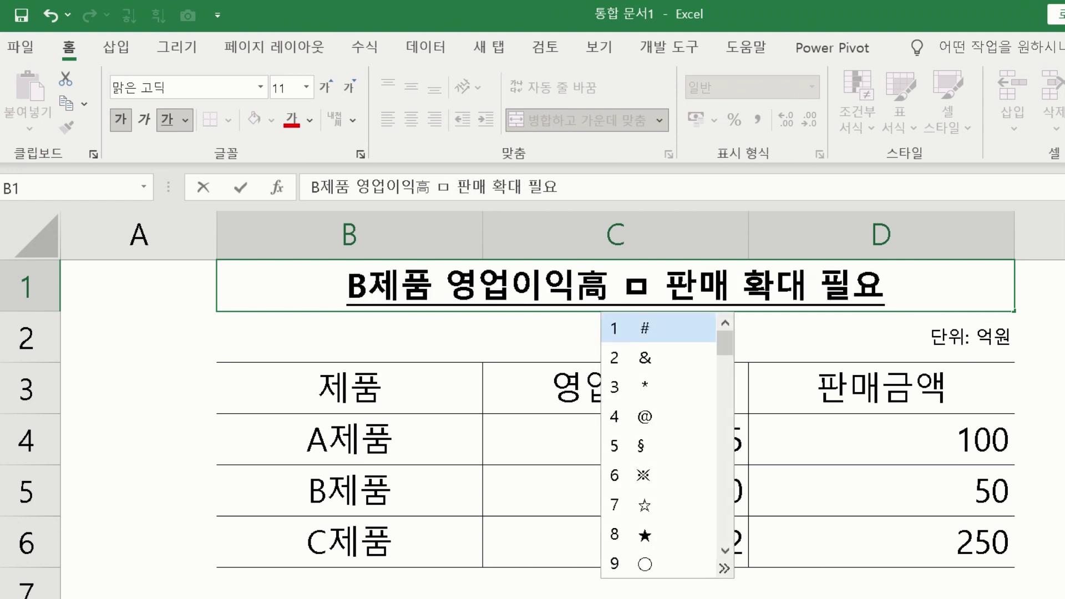
click(721, 528)
click(722, 528)
click(645, 369)
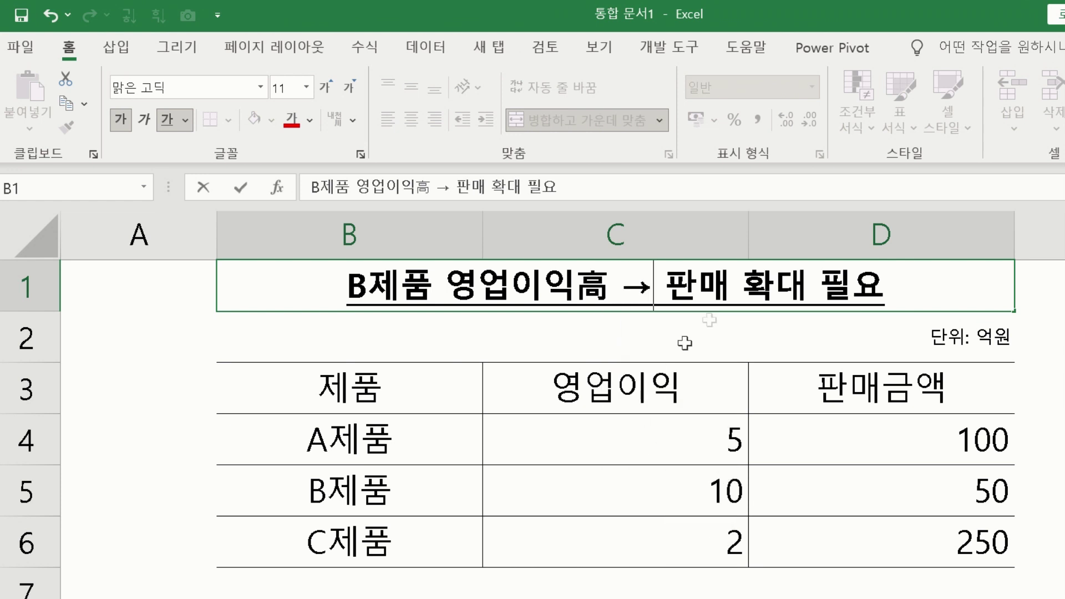
Replace the word "확대" in the title with the special character ↑
click(746, 285)
key(Delete)
key(Delete)
text(ㅁ)
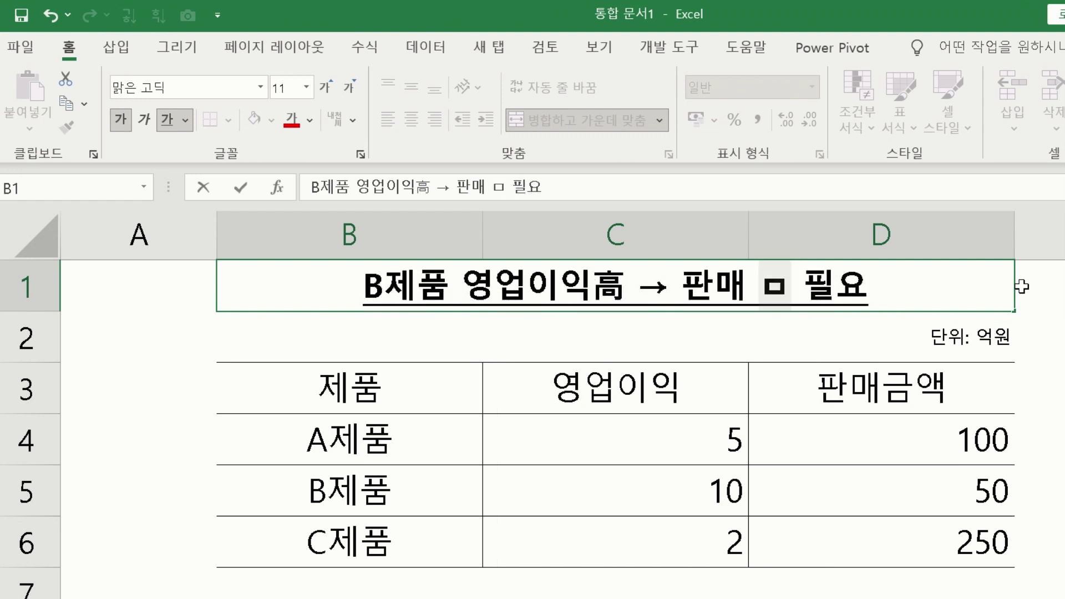
key(Hangul_Hanja)
key(Down)
key(Down)
key(Down)
key(Down)
key(Down)
key(Down)
key(Down)
key(Down)
key(Down)
key(Down)
key(Down)
key(Down)
key(Down)
key(Down)
key(Down)
key(Down)
key(Down)
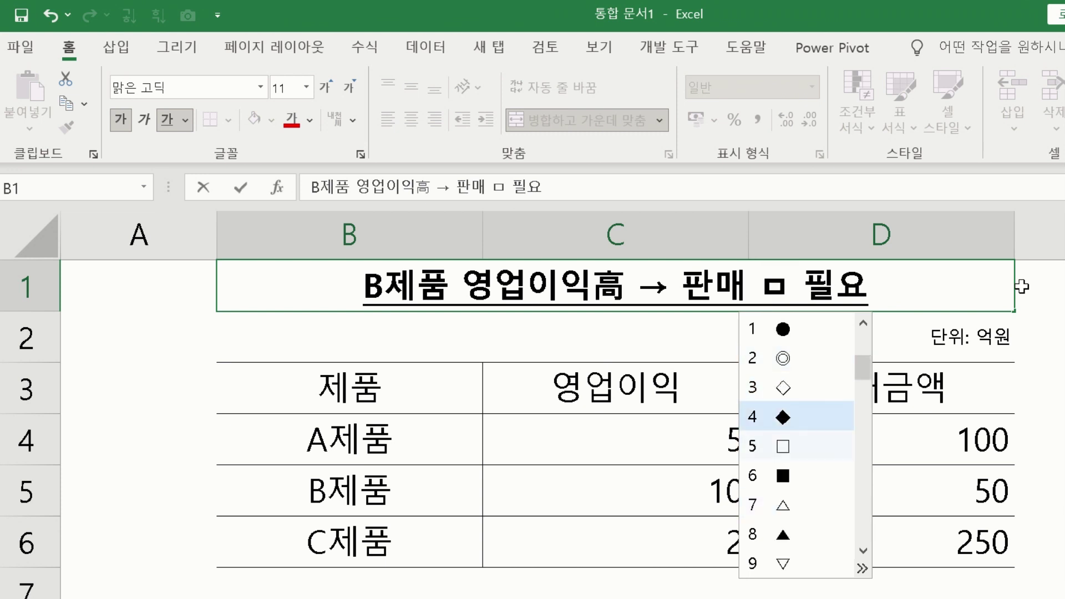
key(Up)
key(Up)
key(Up)
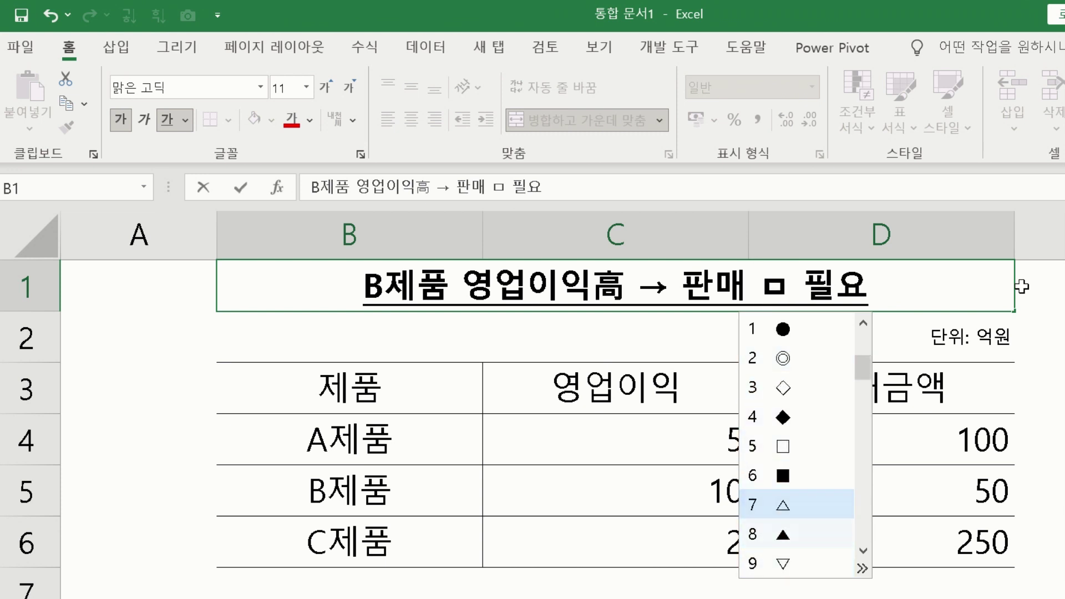
key(Down)
key(Down)
key(Down)
key(Down)
key(Down)
key(Down)
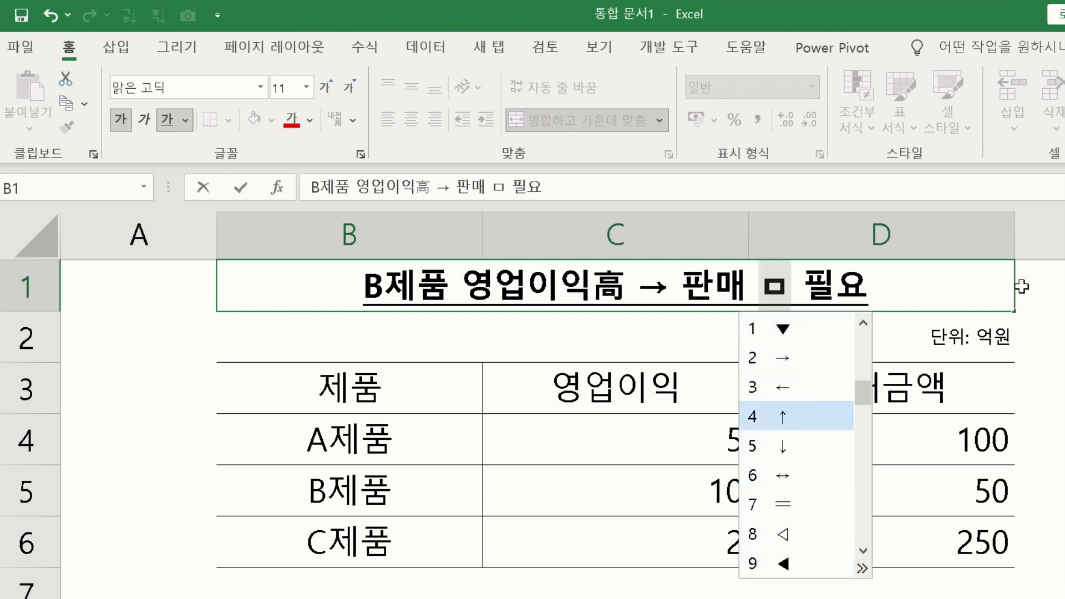
key(Return)
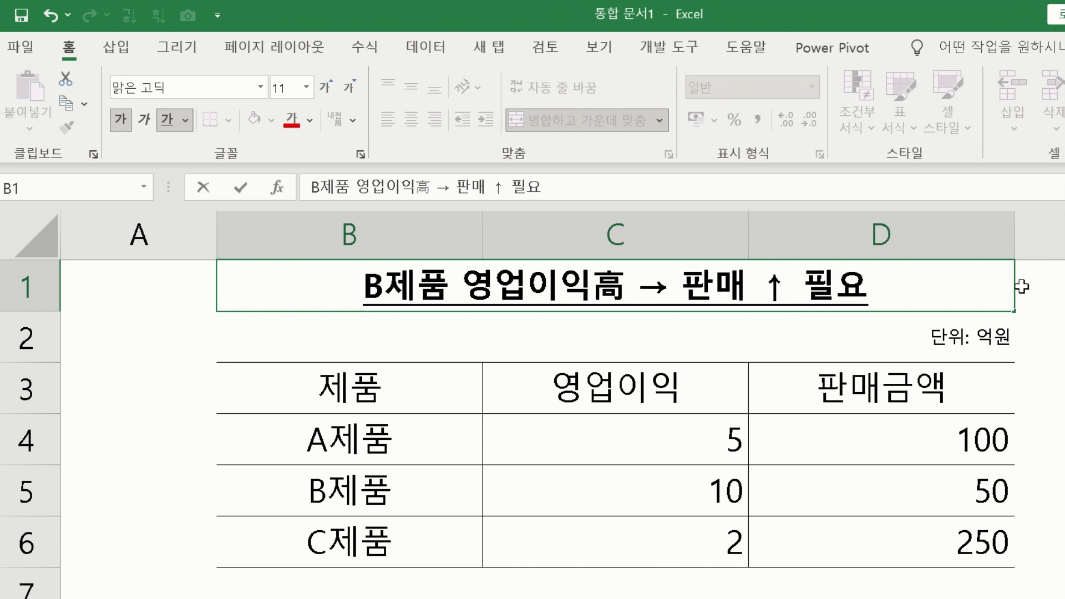
Replace the ↑ symbol in the title with the word "확대" and commit the cell
drag(672, 285, 638, 285)
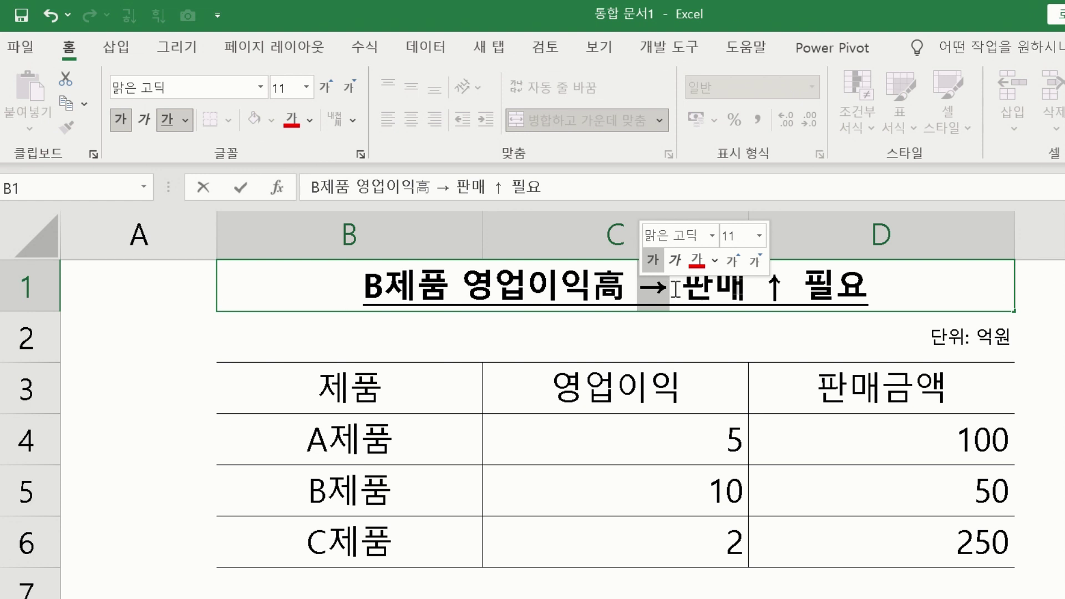
drag(759, 284, 789, 283)
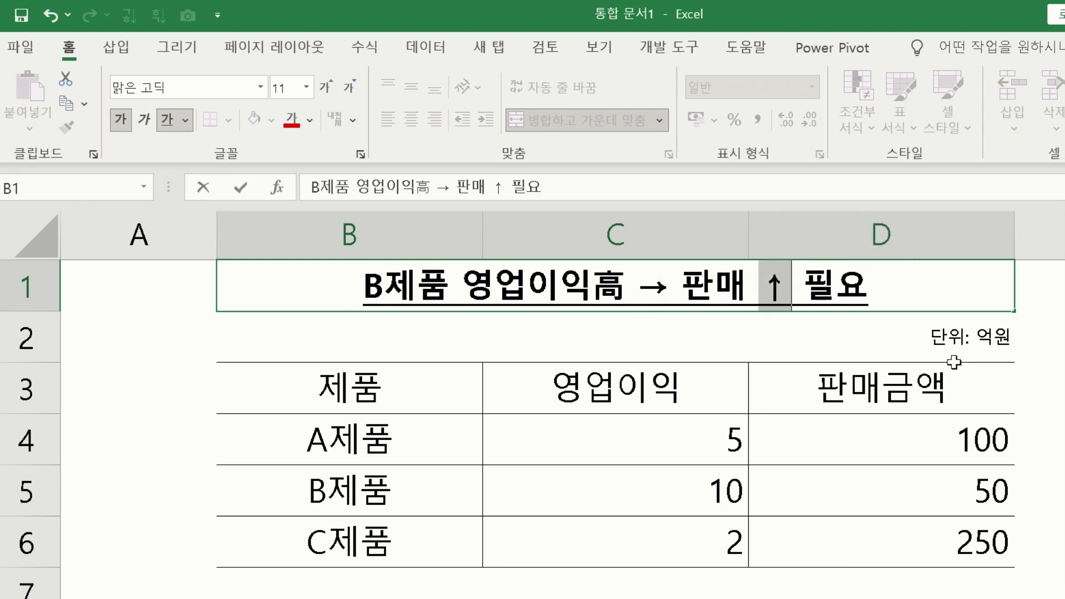
key(BackSpace)
key(ctrl+z)
key(BackSpace)
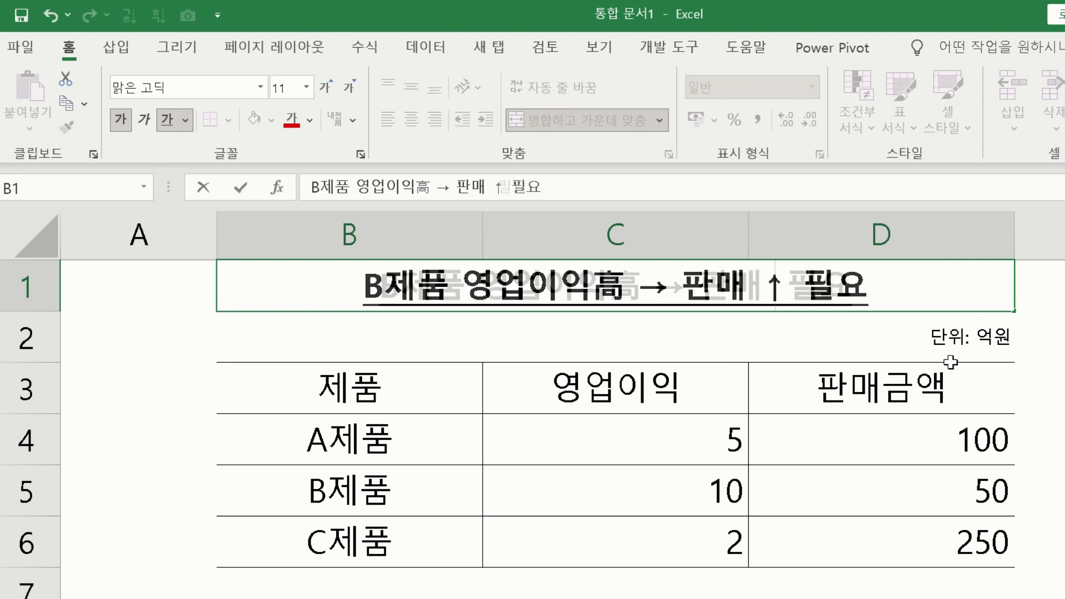
key(BackSpace)
text(확대)
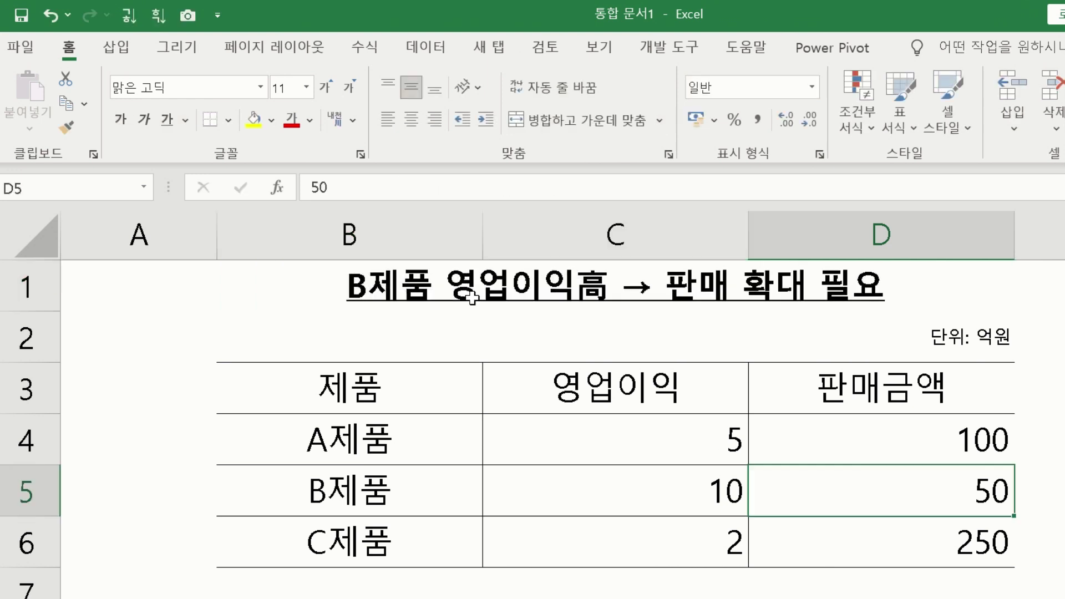
click(472, 298)
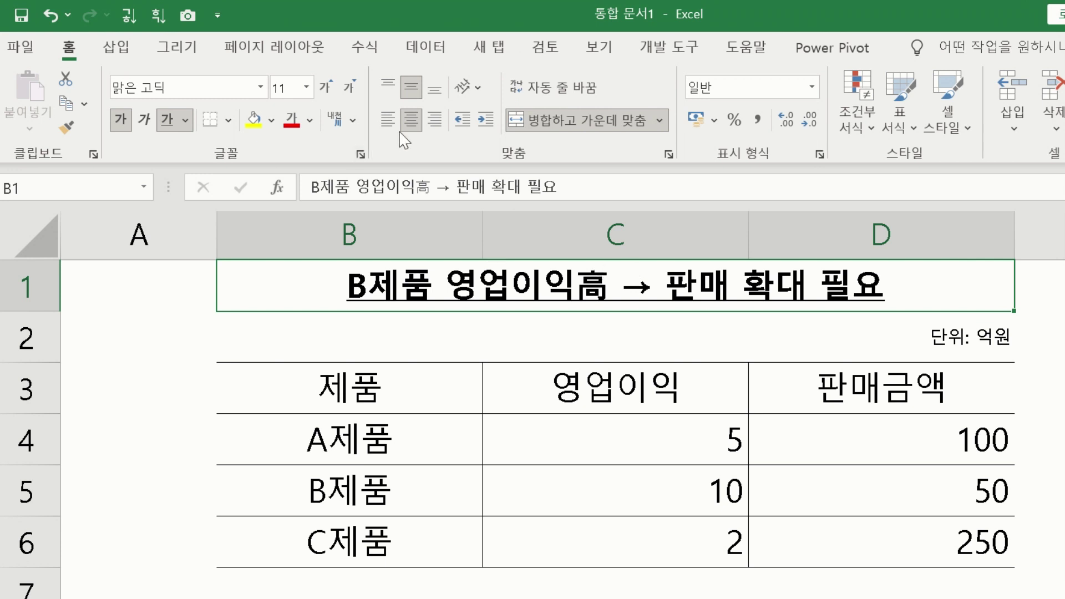
Left-align the title in B1, insert the special character ■ and a space before "B제품", and commit the cell
click(388, 119)
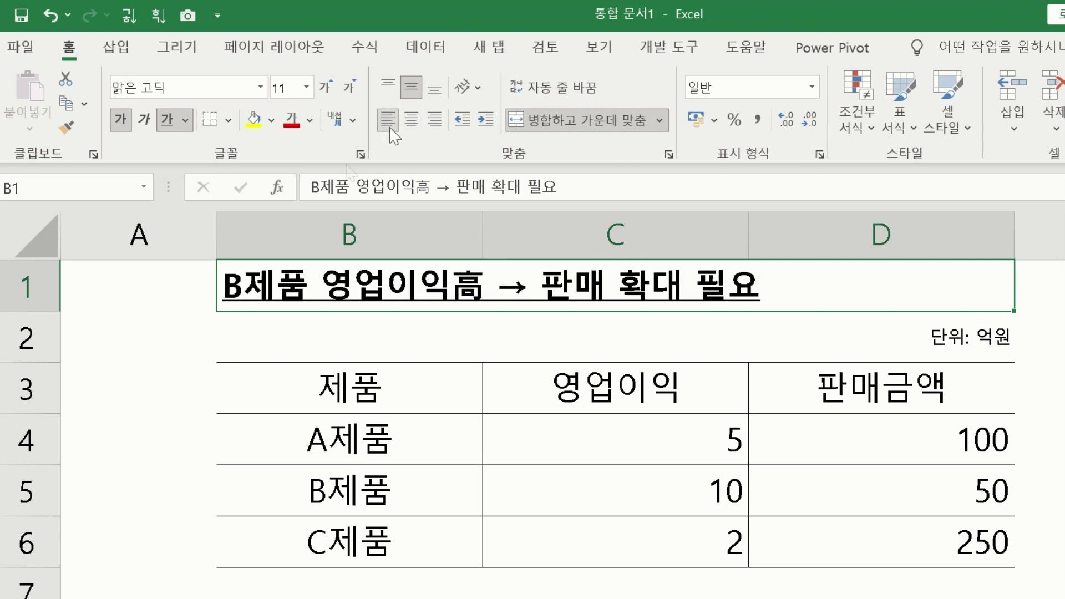
double_click(233, 286)
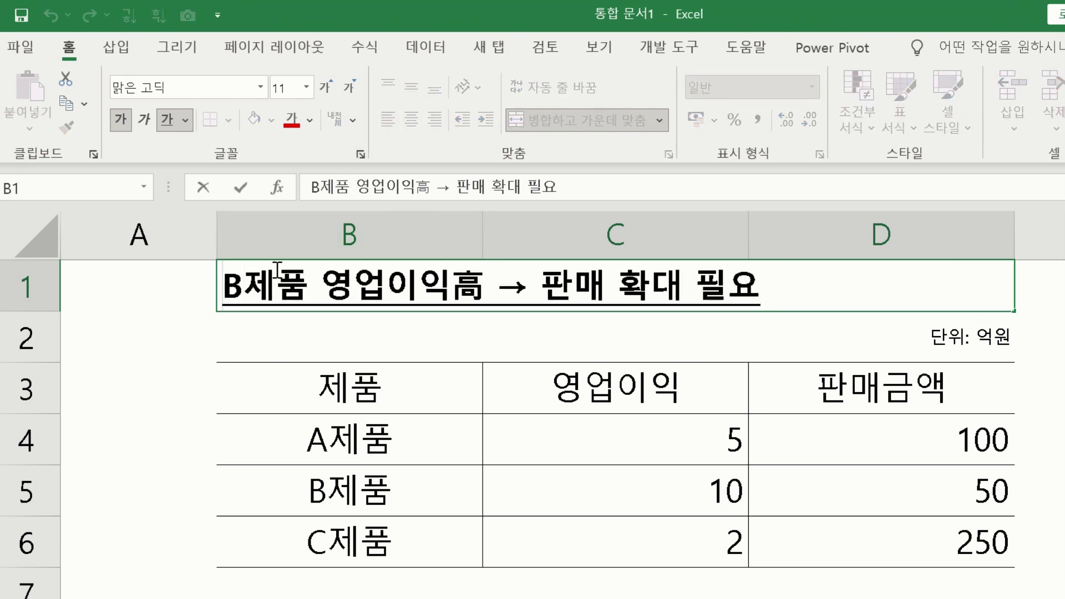
text(ㅁ)
key(Hangul_Hanja)
key(Down)
key(Down)
key(Down)
key(Down)
key(Down)
key(Down)
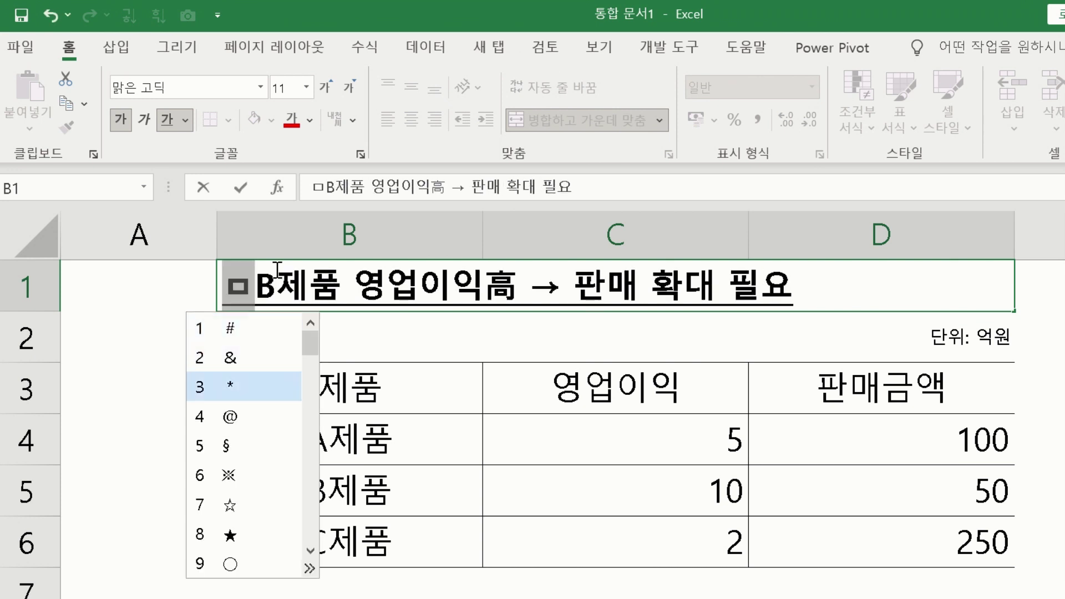
key(Down)
key(Down)
key(Down)
key(Down)
key(Down)
key(Down)
key(Down)
key(Down)
key(Return)
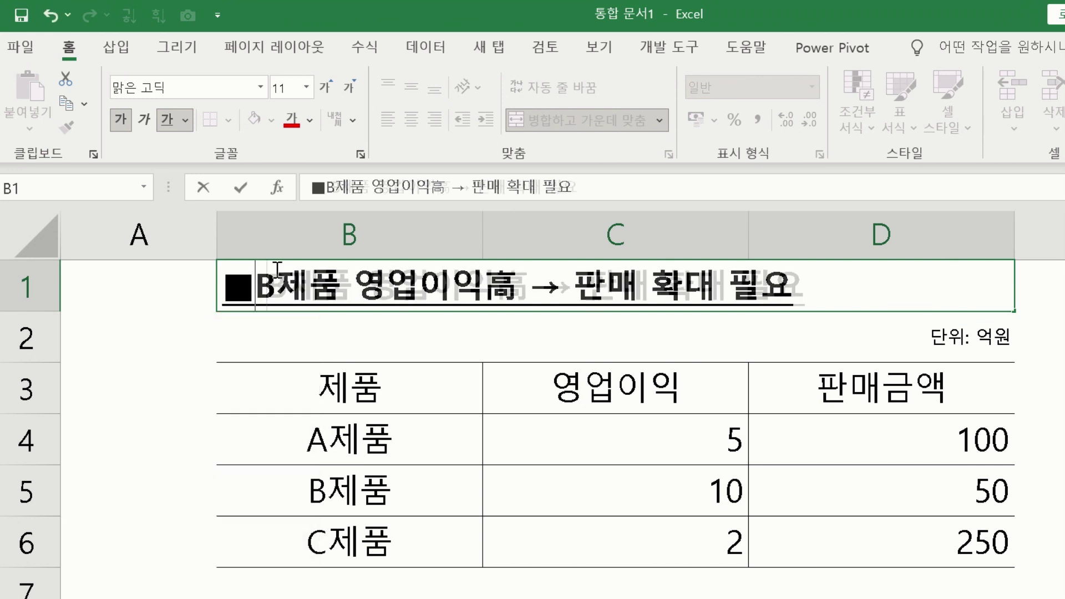
click(425, 598)
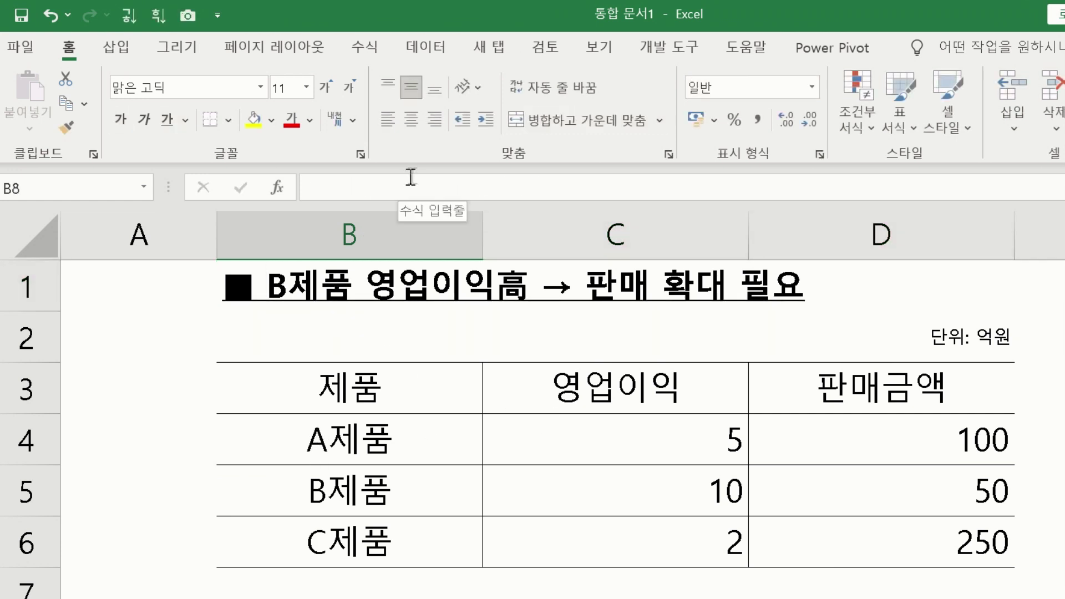
Undo the ■ insertion and the left alignment of the title, and deselect the title cell
key(ctrl+z)
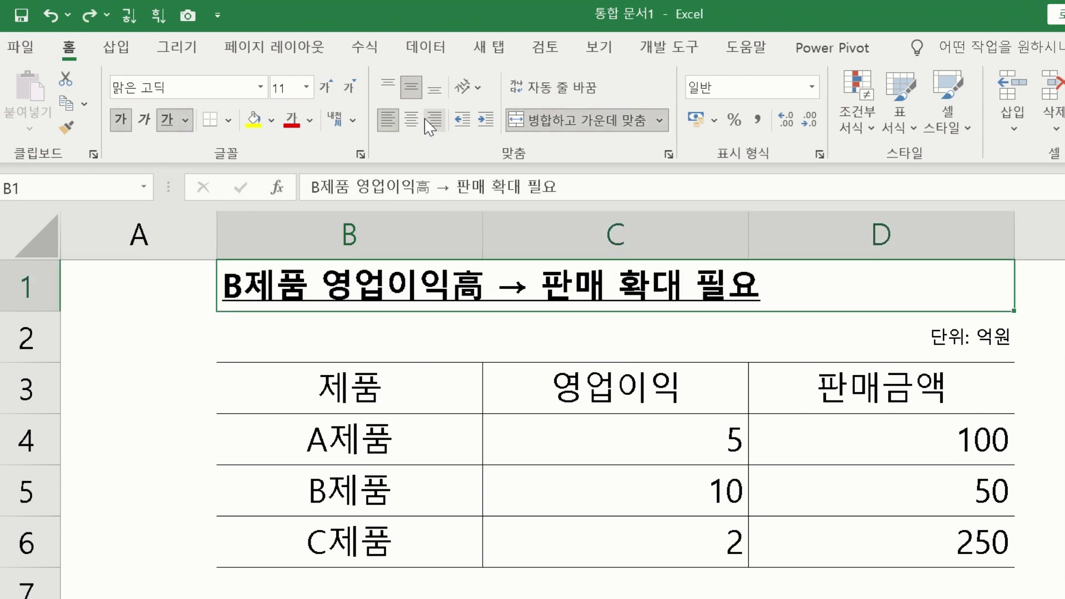
key(ctrl+z)
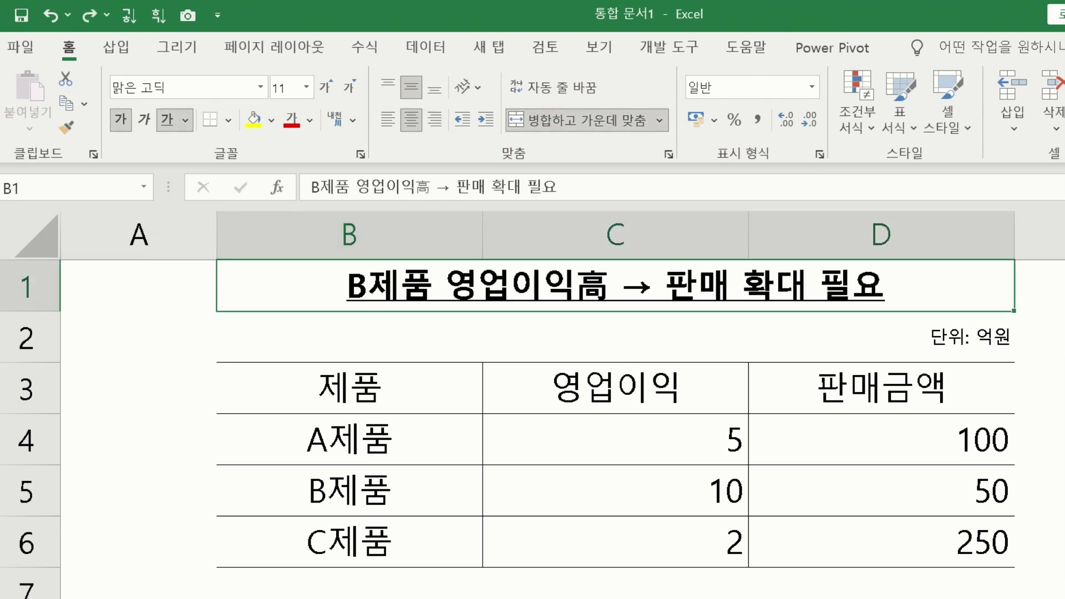
click(1063, 491)
scroll(837, 484, down, 3)
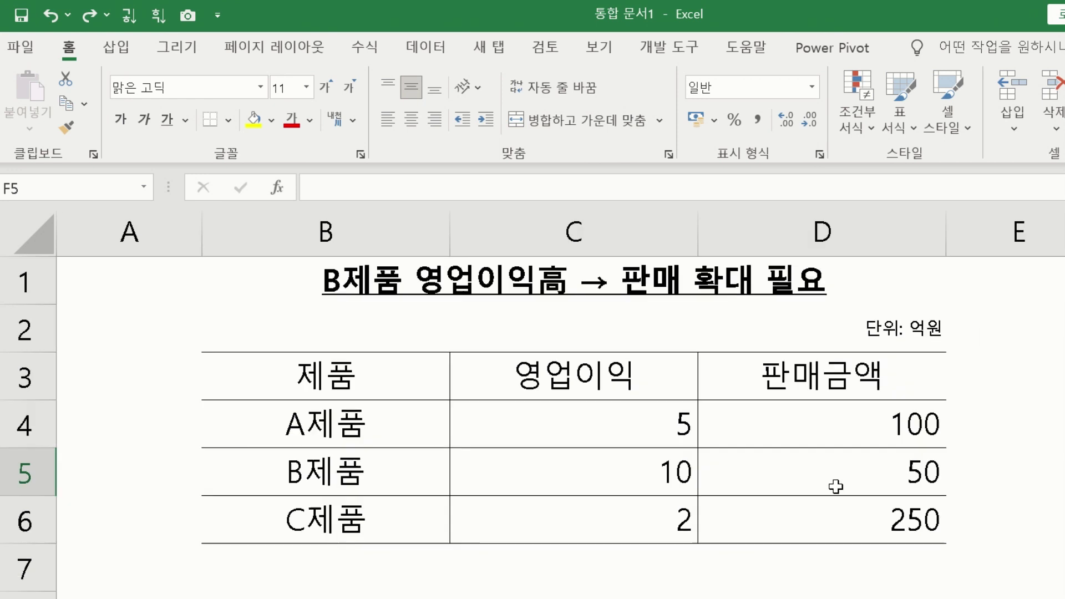